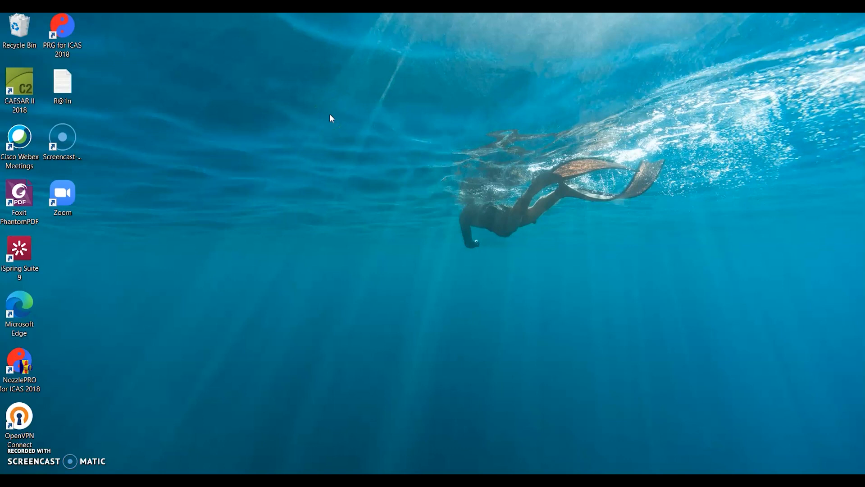
# - Launch iSpring Suite 9 and create a new graded quiz
pyautogui.click(36, 248)
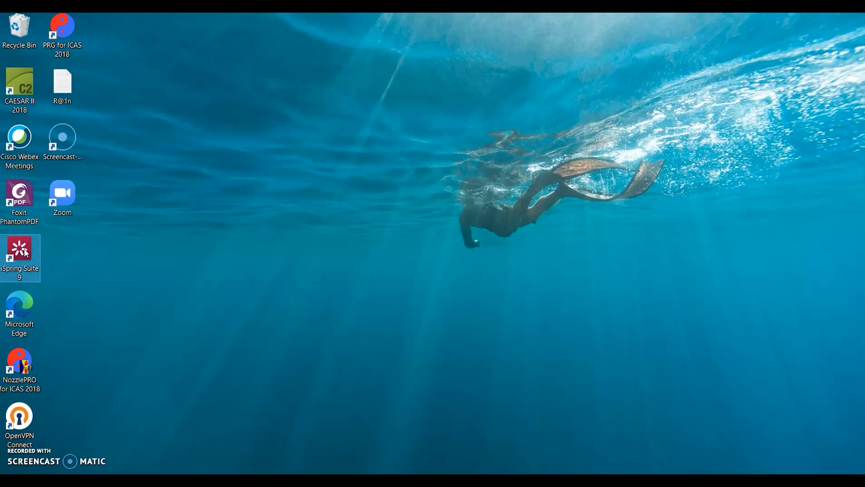
pyautogui.click(294, 192)
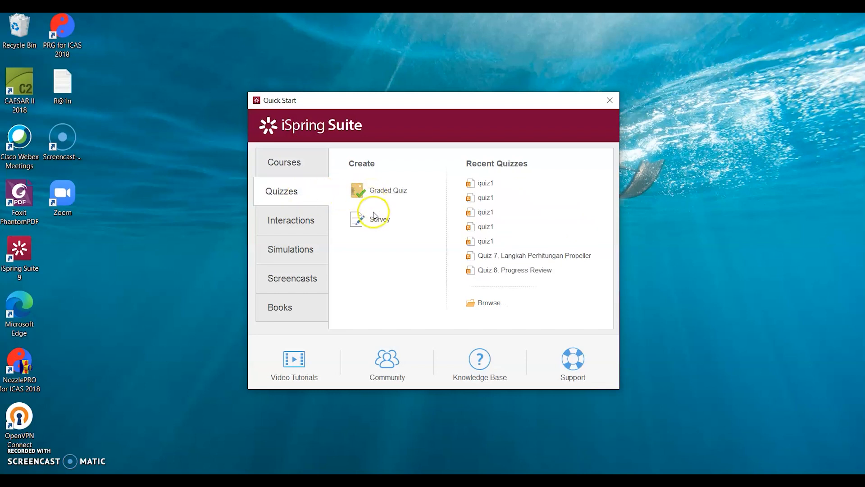
pyautogui.click(391, 191)
pyautogui.click(390, 191)
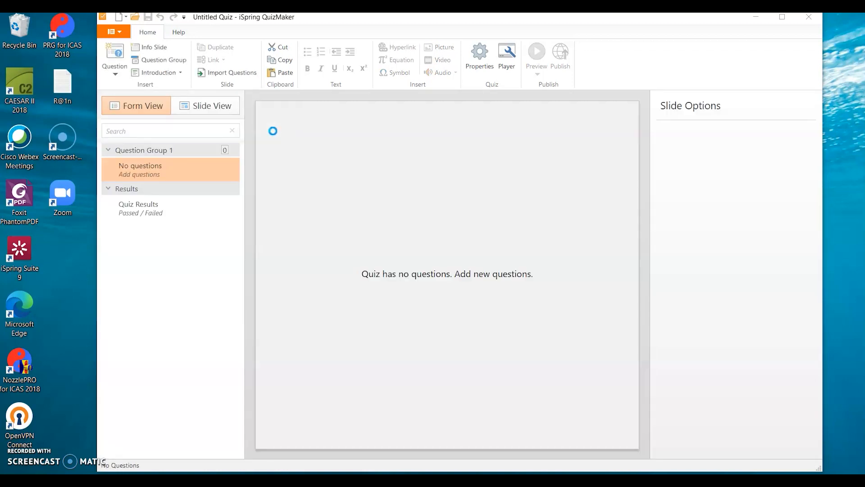
# - Examine the available question types, from Multiple Choice and True/False through to Drag and Drop and Essay
pyautogui.click(118, 76)
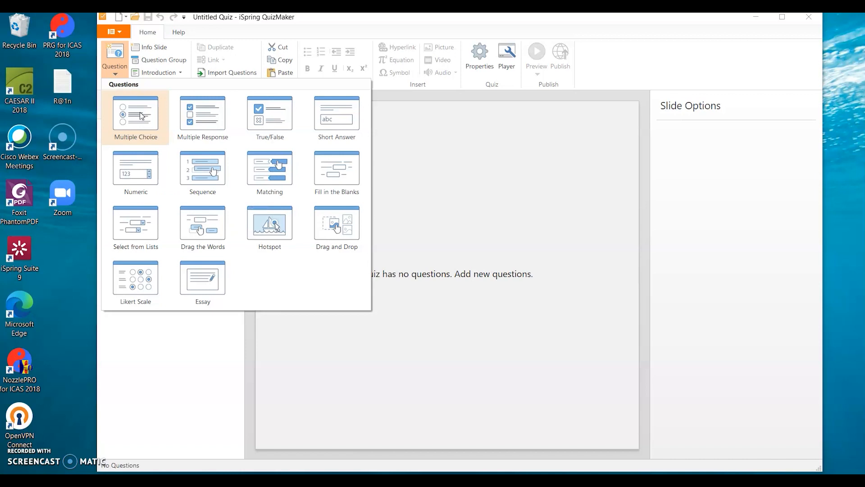
pyautogui.click(196, 116)
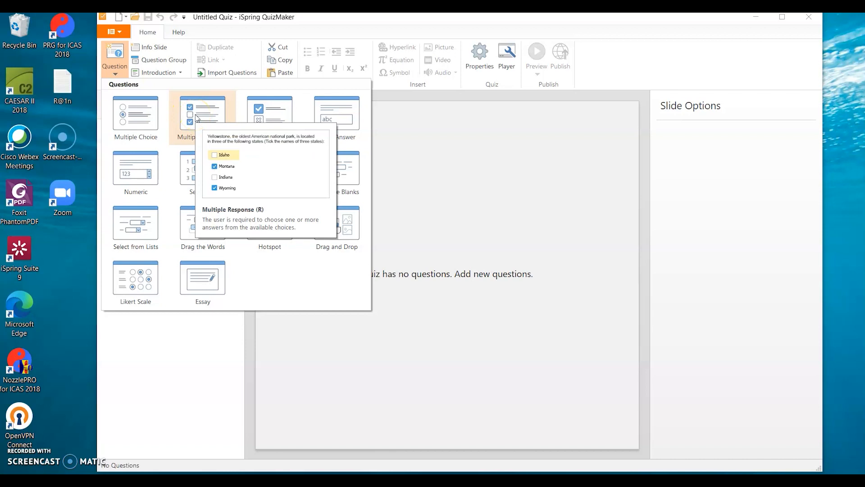
pyautogui.moveTo(268, 126)
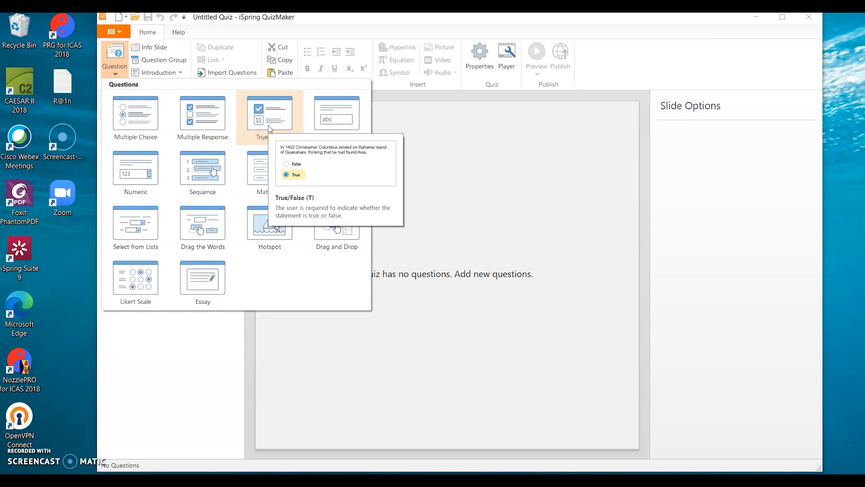
pyautogui.moveTo(341, 129)
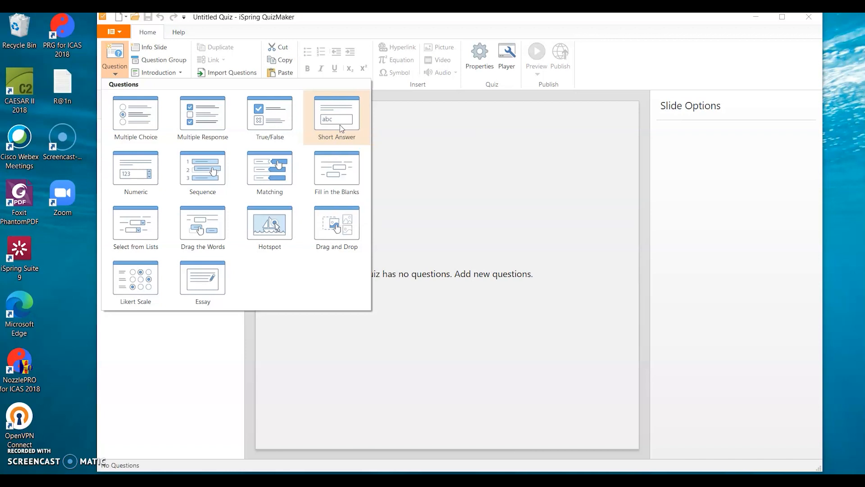
pyautogui.moveTo(146, 170)
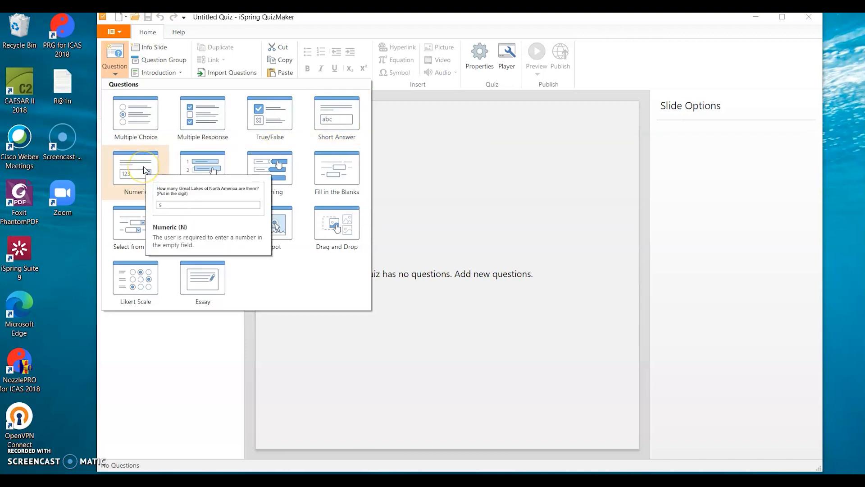
pyautogui.moveTo(220, 189)
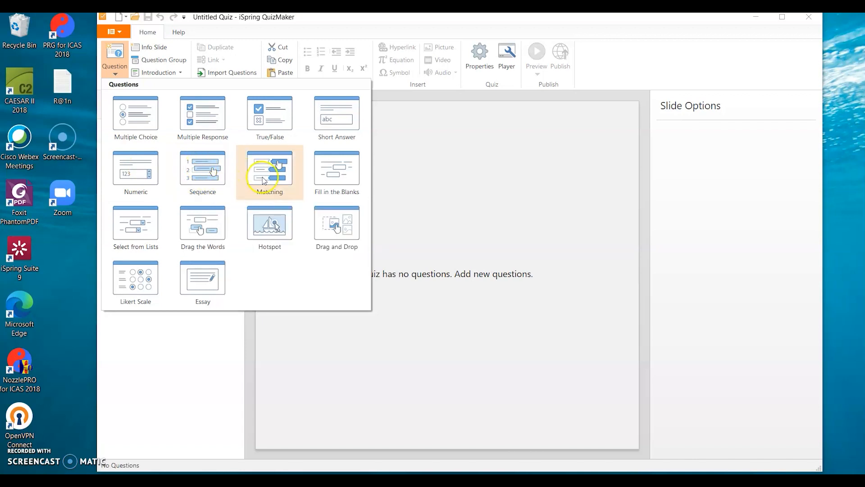
pyautogui.moveTo(264, 179)
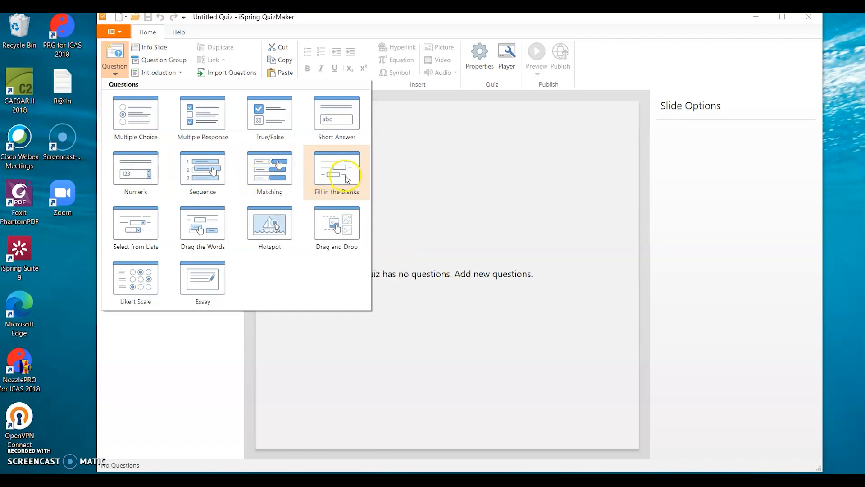
pyautogui.moveTo(348, 179)
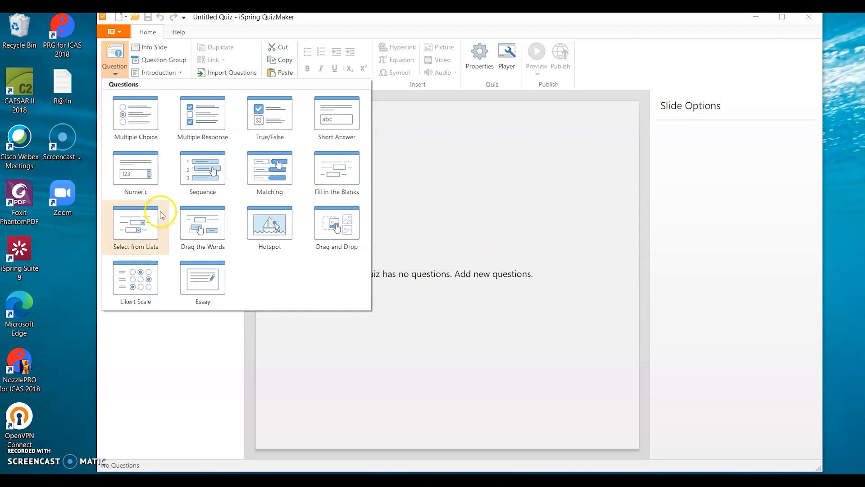
pyautogui.moveTo(137, 228)
pyautogui.moveTo(224, 237)
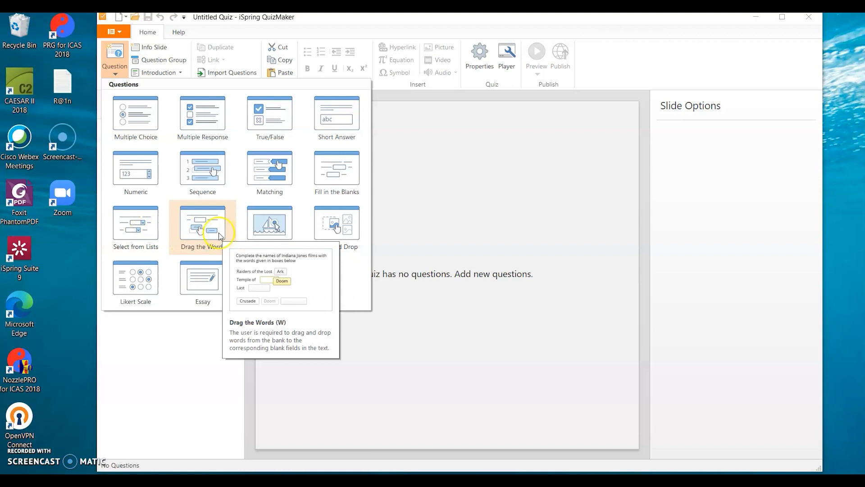
pyautogui.moveTo(279, 235)
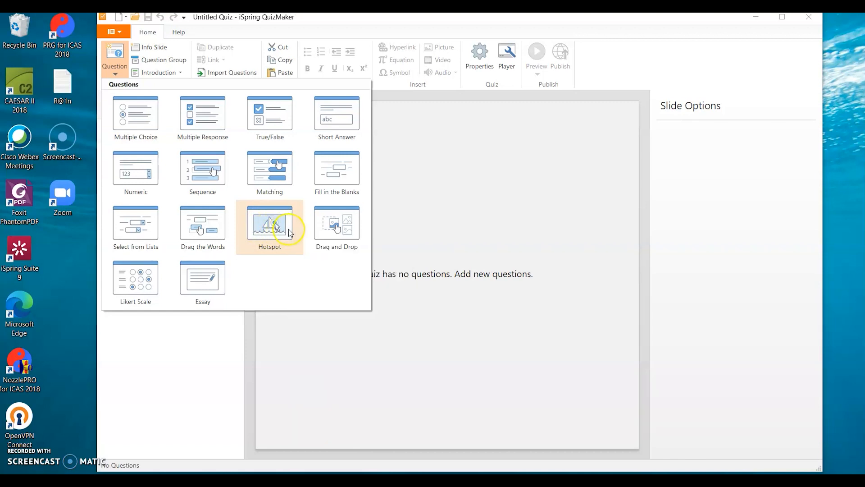
pyautogui.moveTo(340, 235)
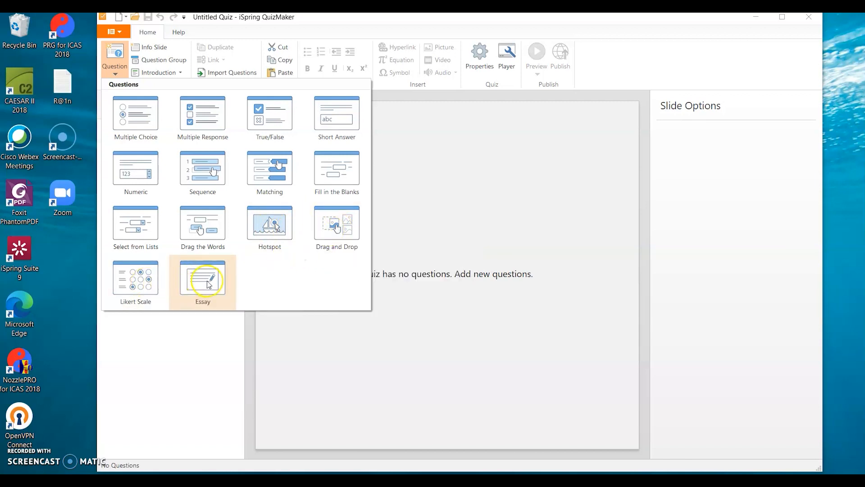
pyautogui.moveTo(209, 283)
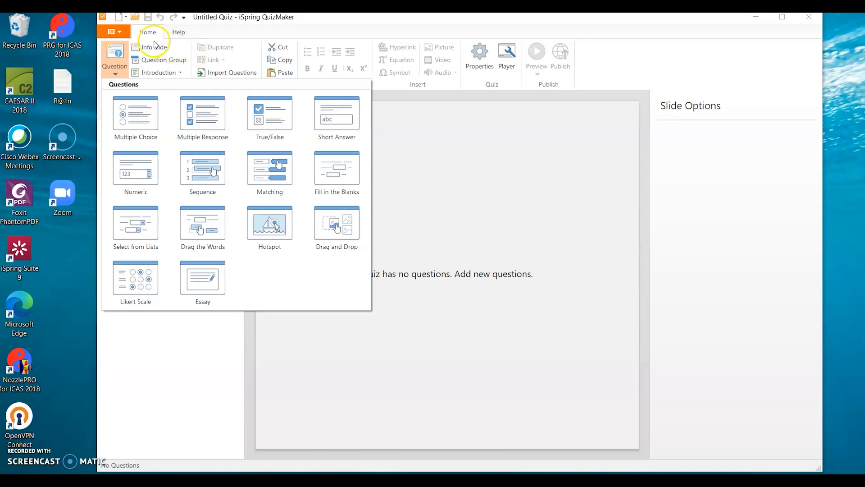
# - Add a second question group to the quiz and remove it again
pyautogui.click(173, 62)
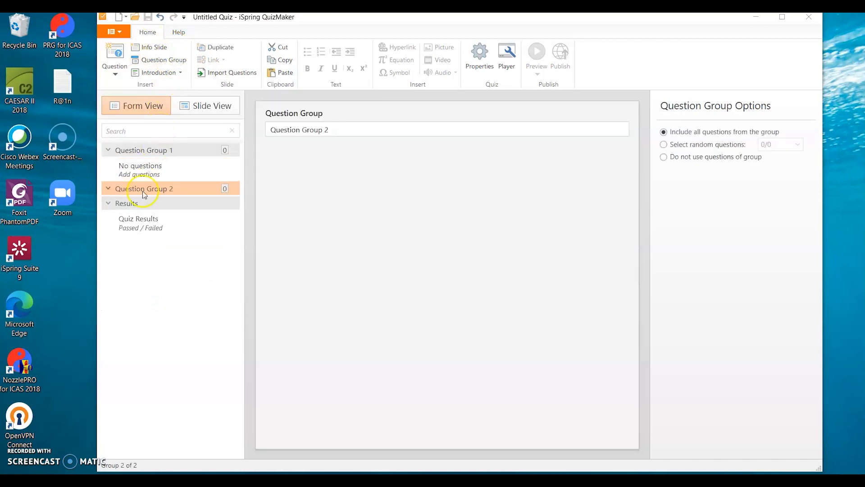
pyautogui.rightClick(109, 189)
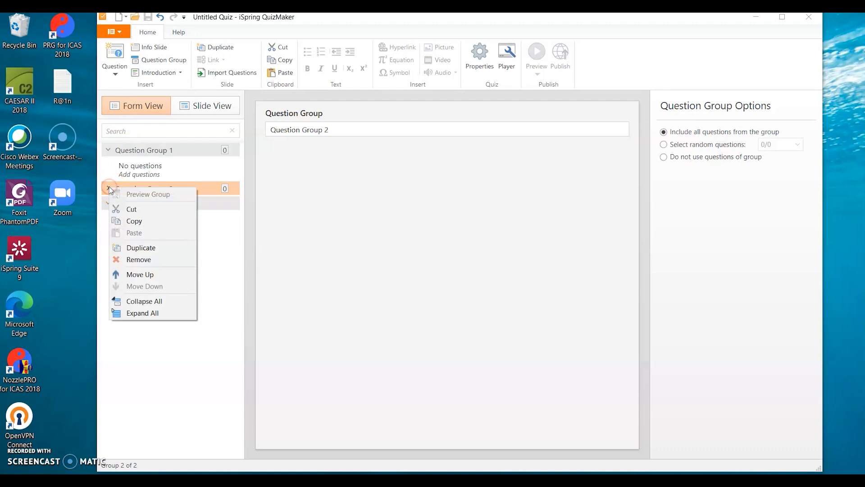
pyautogui.click(149, 260)
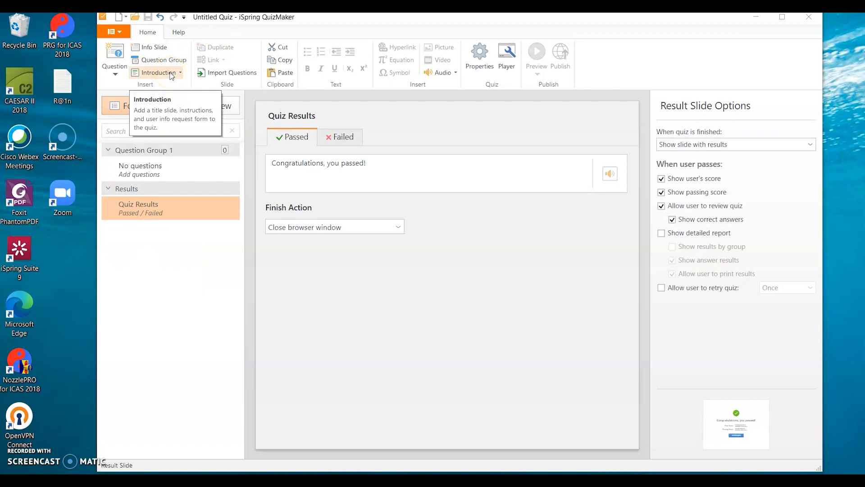
pyautogui.click(171, 74)
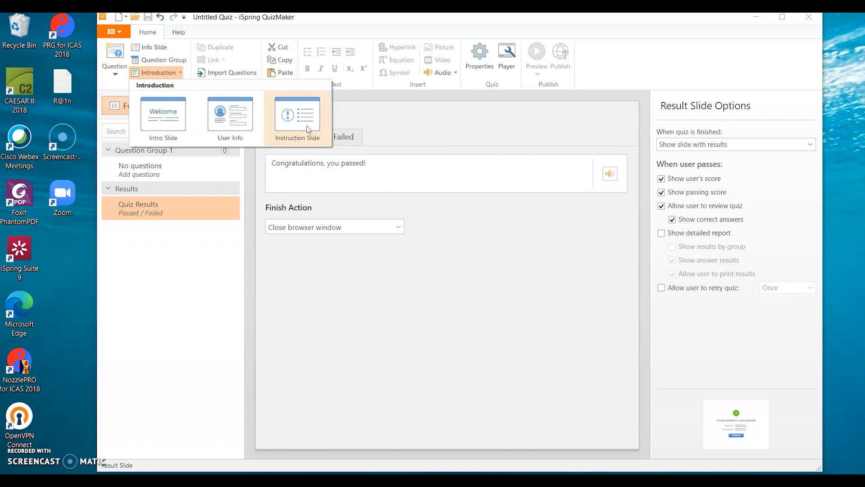
pyautogui.click(249, 59)
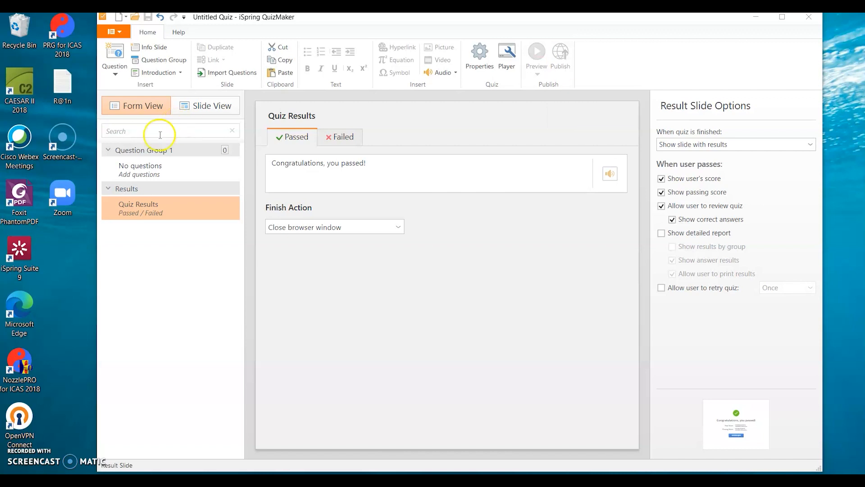
# - Add a Multiple Choice question to Question Group 1
pyautogui.click(136, 152)
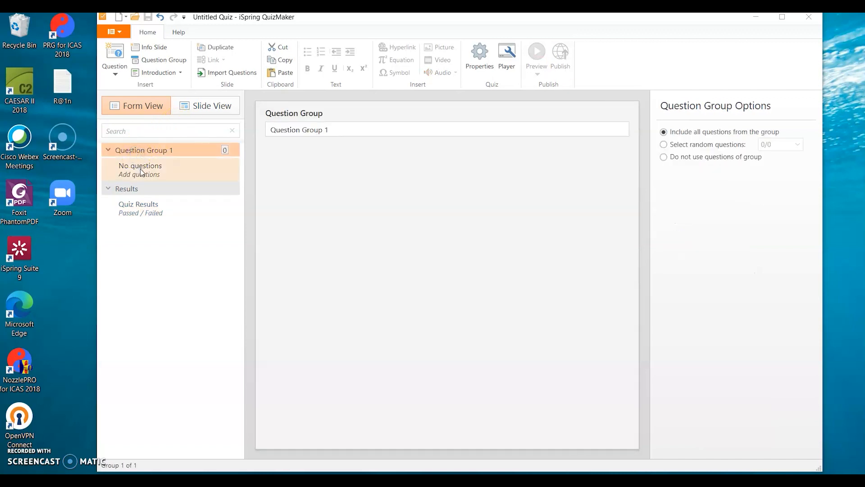
pyautogui.click(140, 170)
pyautogui.click(116, 75)
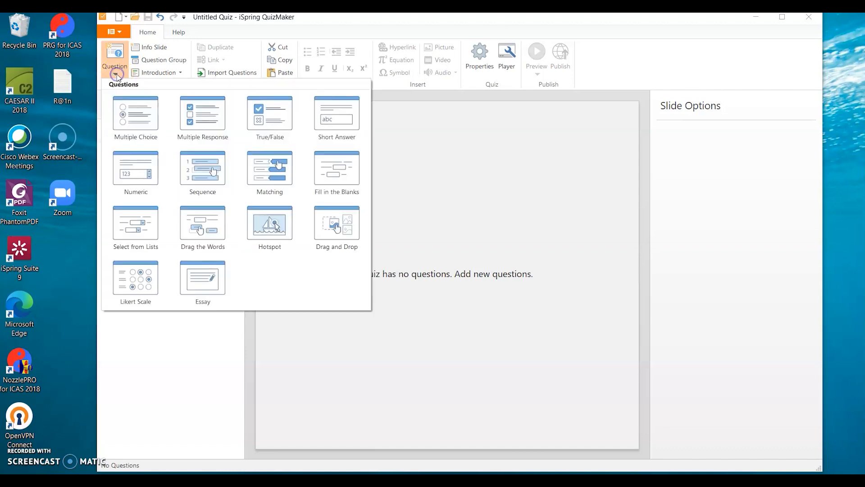
pyautogui.click(143, 110)
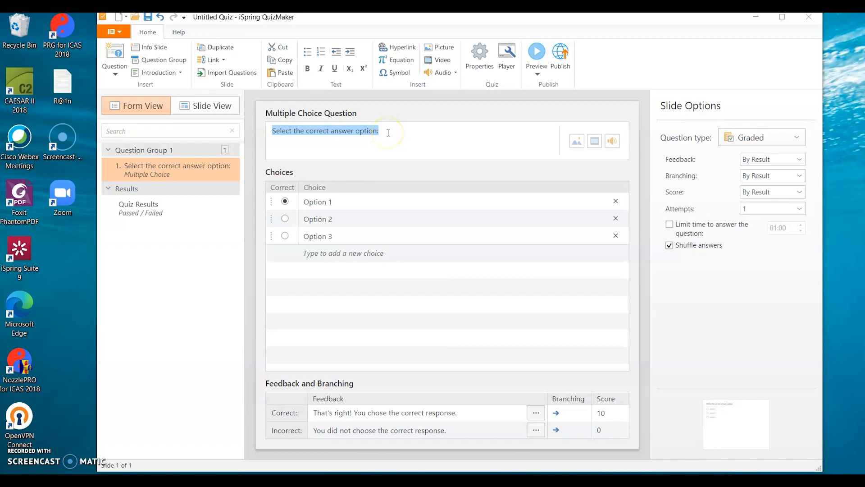
# - Replace the default question text with "Apa yang dimaksud dengan Rangka?"
pyautogui.press('BackSpace')
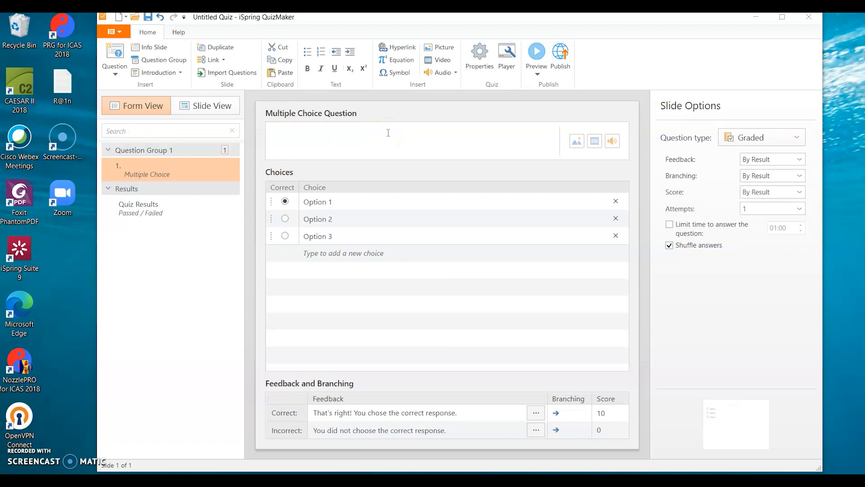
pyautogui.write('Apa yang dimaksud deng')
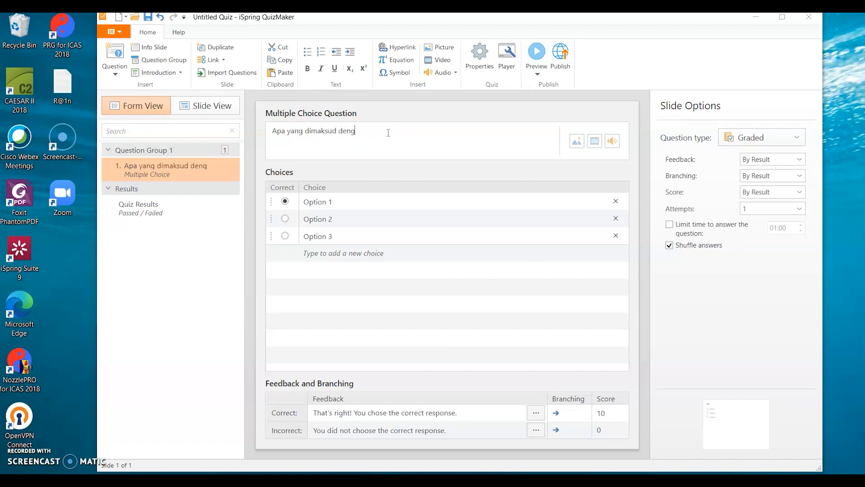
pyautogui.write('an Rangka?')
# - Replace the first answer choice with "Rangka adalah bagian tubuh"
pyautogui.click(341, 187)
pyautogui.moveTo(340, 205); pyautogui.dragTo(291, 205)
pyautogui.press('BackSpace')
pyautogui.write('Rangka adalah bagian tubuh')
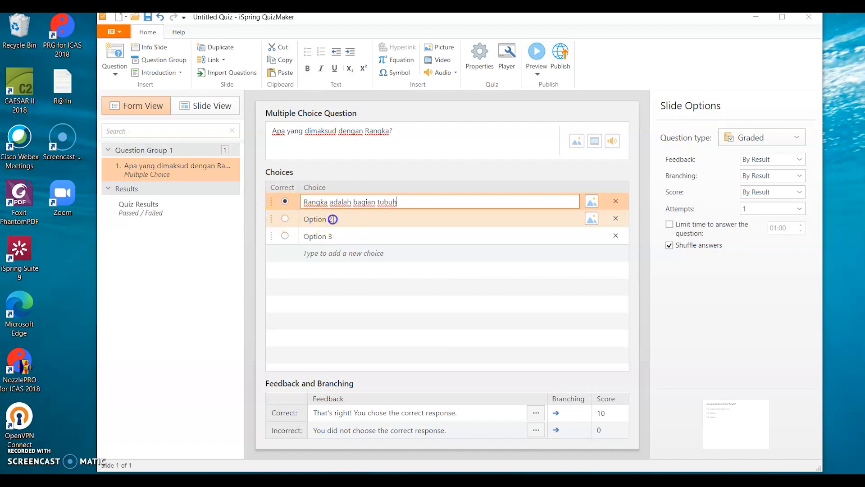
# - Replace the second answer choice with "Rangka adalah bagian otot"
pyautogui.click(332, 219)
pyautogui.hotkey('ctrl', 'a')
pyautogui.write('Rangka adalah bagian otot')
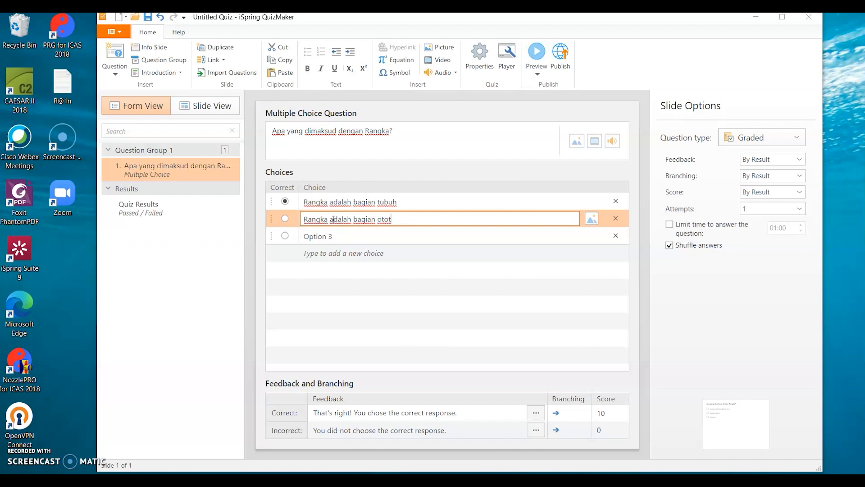
# - Replace the third answer choice with "Rangka adalah bagian otak"
pyautogui.click(333, 237)
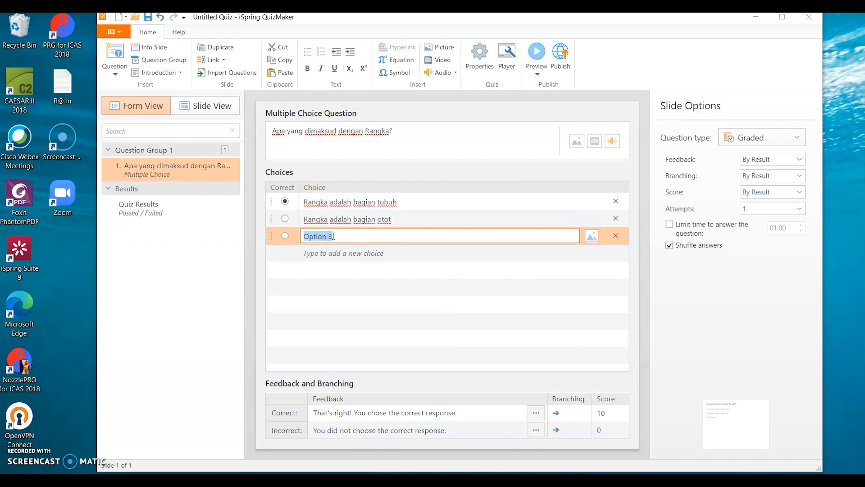
pyautogui.write('Rangka adalah bagin')
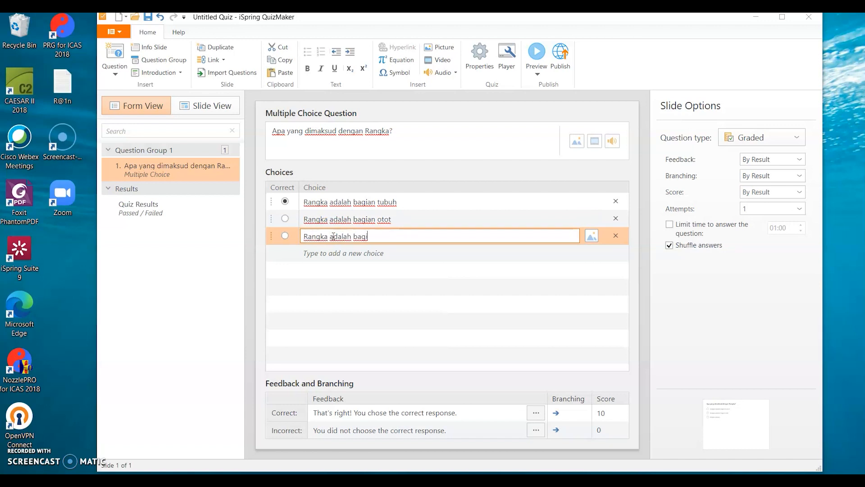
pyautogui.press('BackSpace')
pyautogui.press('BackSpace')
pyautogui.write('an otak')
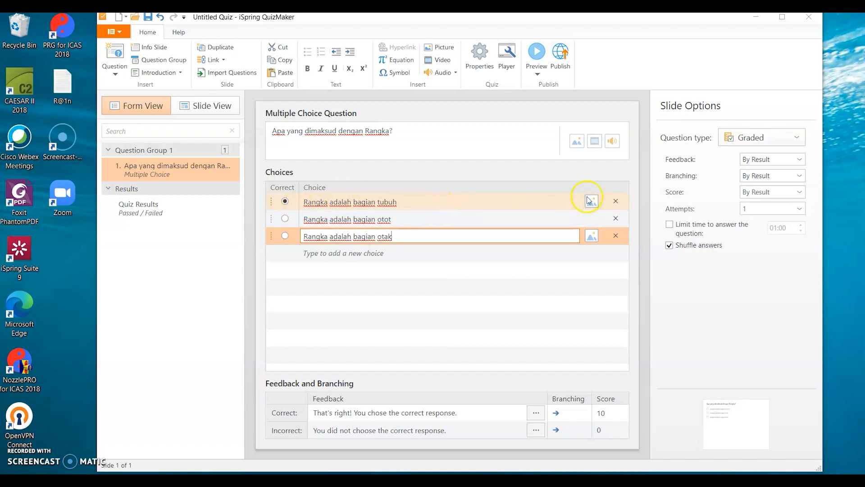
# - Review the correct-answer score, the question type and the feedback options of the first question, keeping Graded and By Result
pyautogui.click(603, 412)
pyautogui.moveTo(604, 412); pyautogui.dragTo(595, 414)
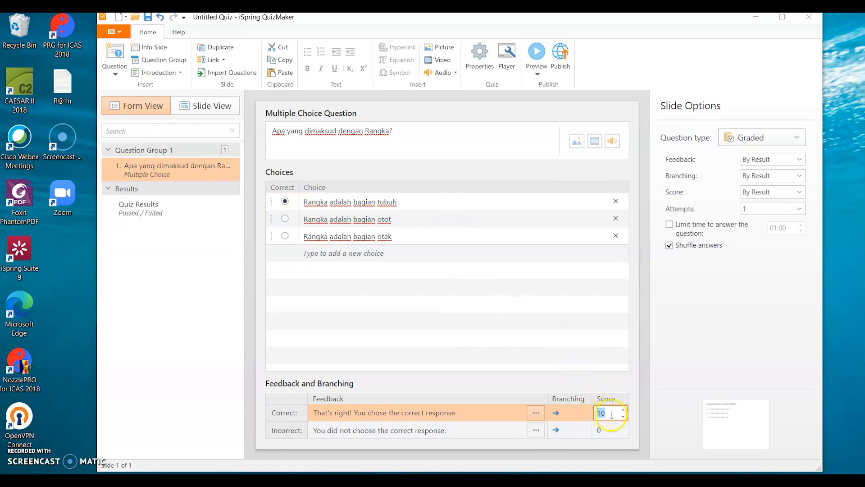
pyautogui.click(780, 142)
pyautogui.click(766, 157)
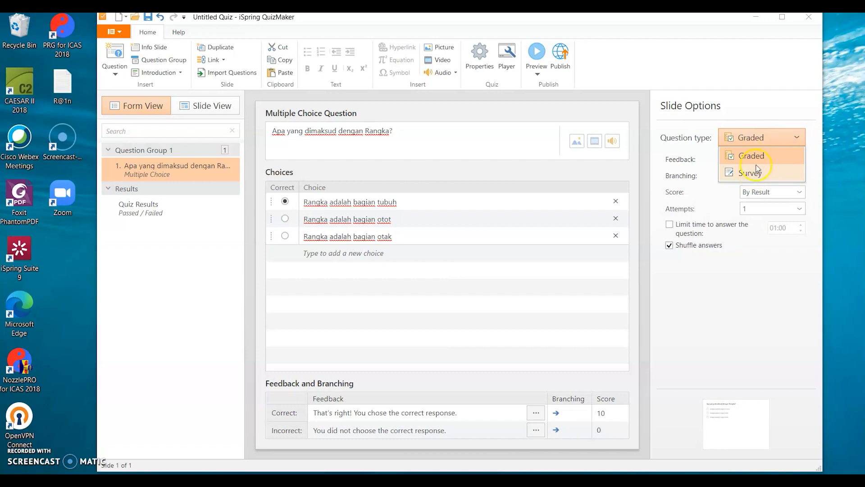
pyautogui.click(759, 154)
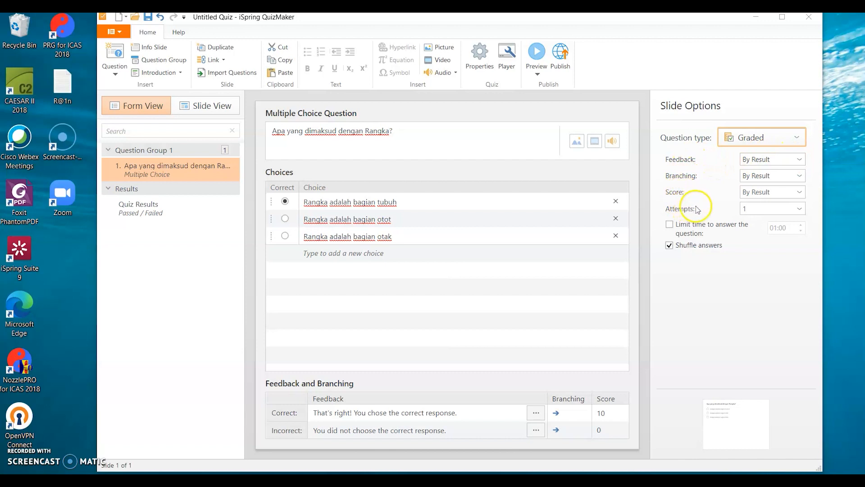
pyautogui.click(800, 161)
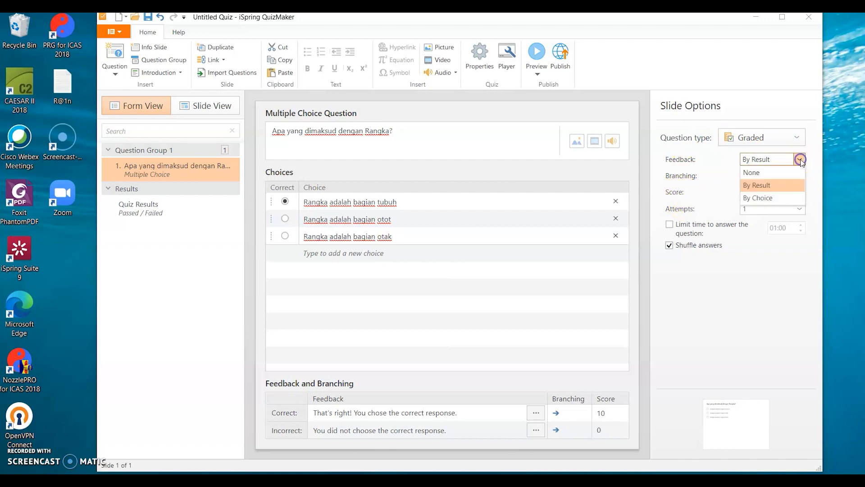
pyautogui.click(754, 186)
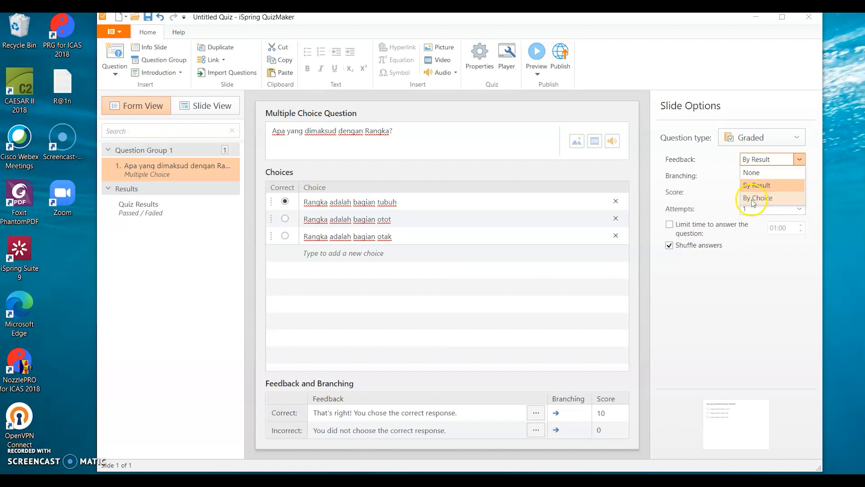
pyautogui.click(752, 187)
# - Examine the branching, score, attempts and time limit options available for the first question
pyautogui.click(800, 176)
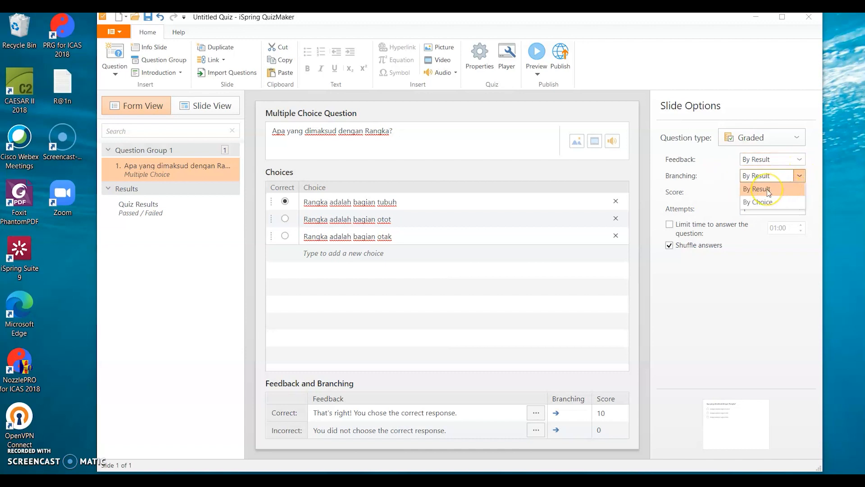
pyautogui.click(699, 178)
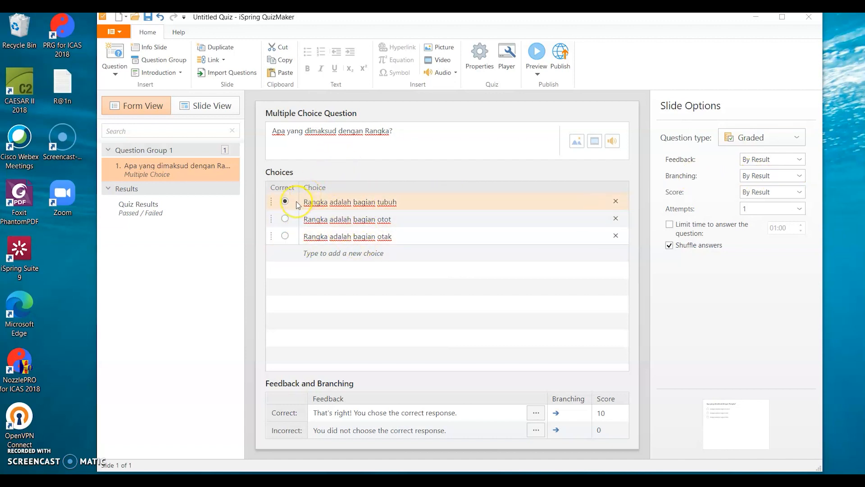
pyautogui.click(771, 192)
pyautogui.click(707, 198)
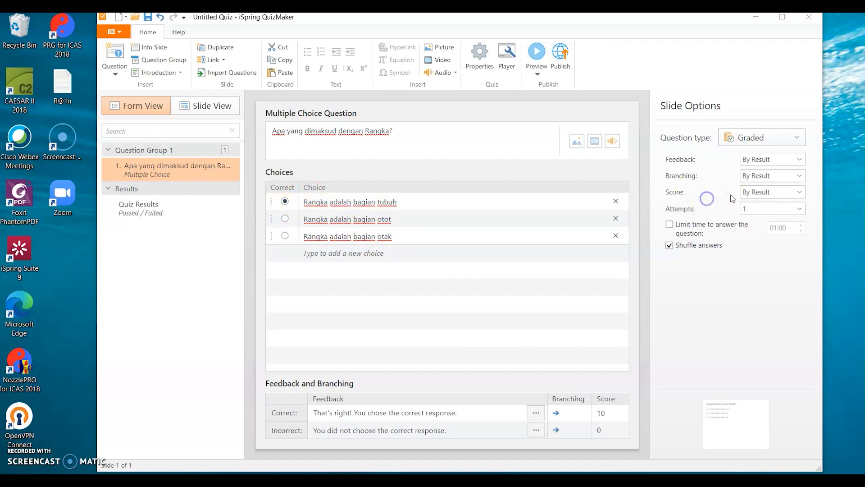
pyautogui.click(749, 193)
pyautogui.click(707, 194)
pyautogui.click(762, 209)
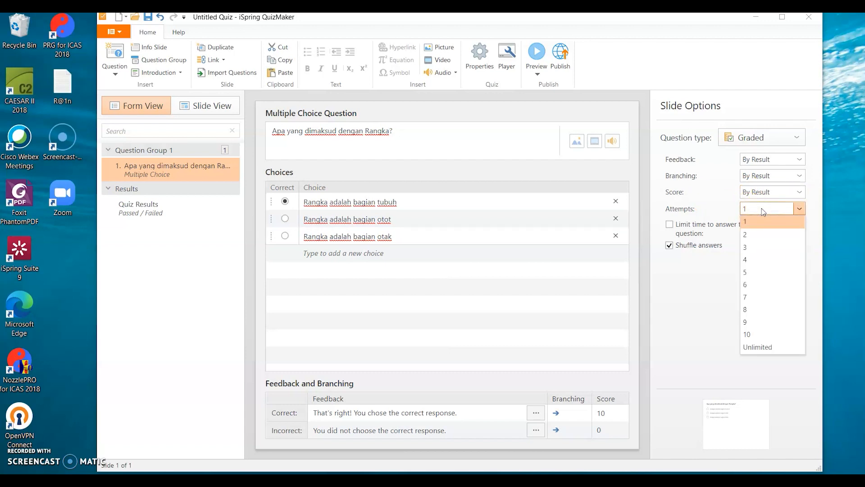
pyautogui.click(721, 200)
pyautogui.click(676, 225)
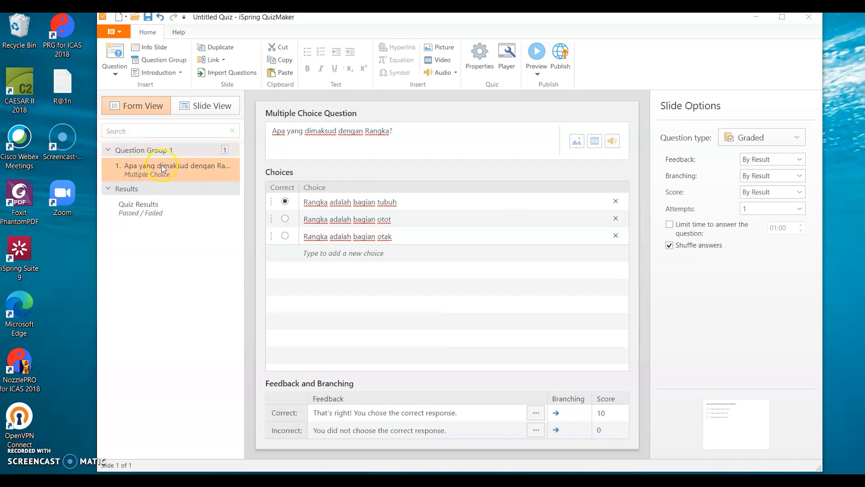
# - Add a Multiple Response question and replace its default text with "Apa fungsi rangka?"
pyautogui.click(115, 73)
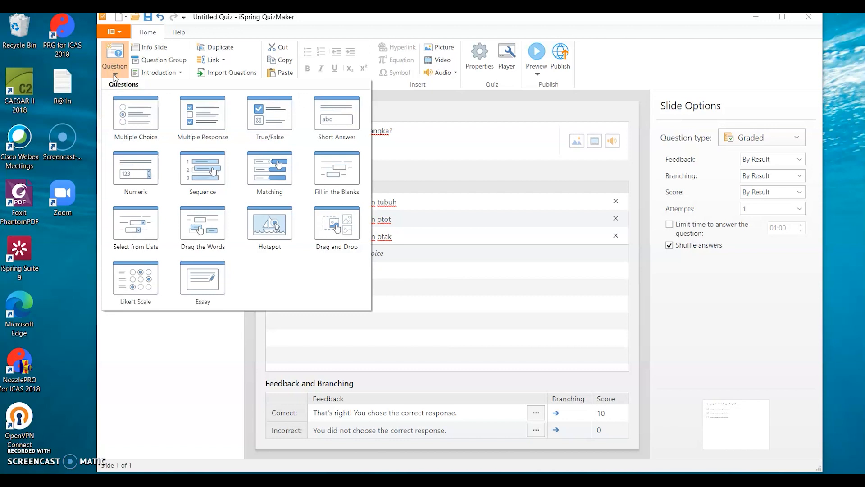
pyautogui.click(209, 116)
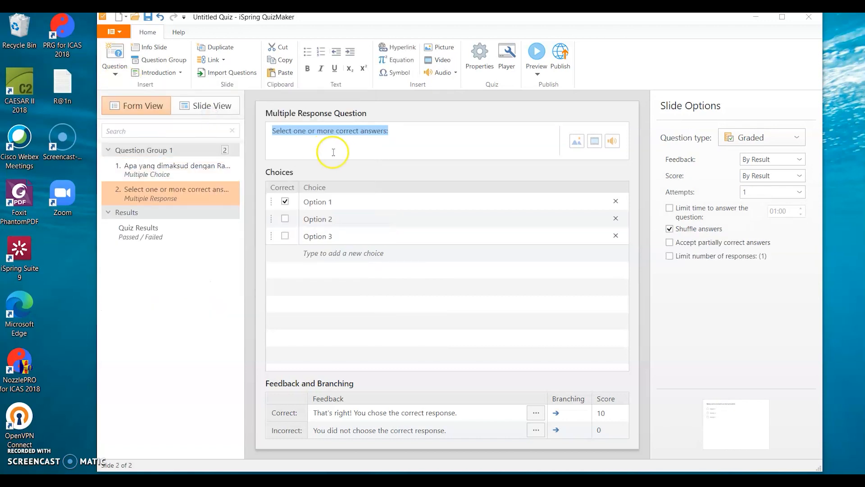
pyautogui.press('BackSpace')
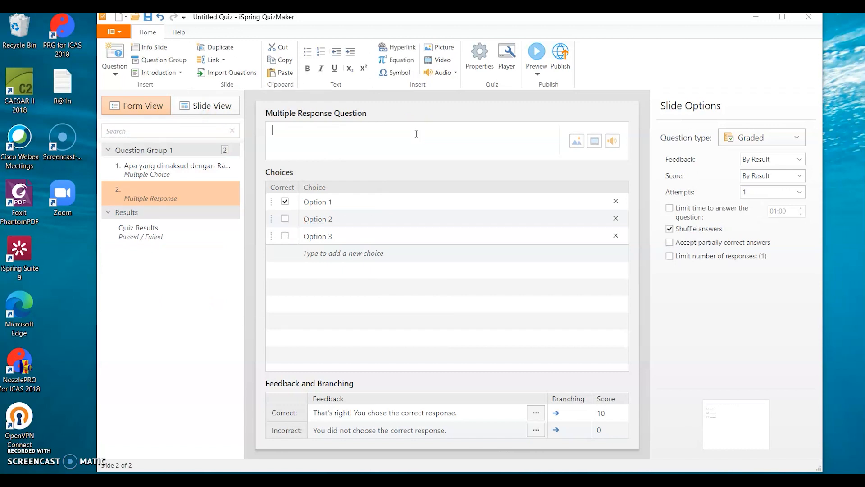
pyautogui.write('Apa fungsi rangka?')
# - Replace the first choice of the multiple response question with "Menopang tubuh manusia"
pyautogui.click(370, 198)
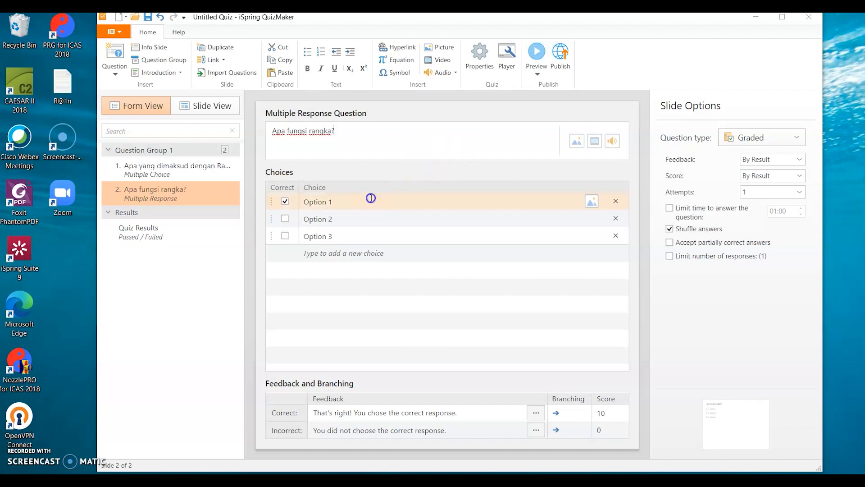
pyautogui.click(370, 198)
pyautogui.write('M')
pyautogui.write('eno')
pyautogui.press('BackSpace')
pyautogui.write('nop')
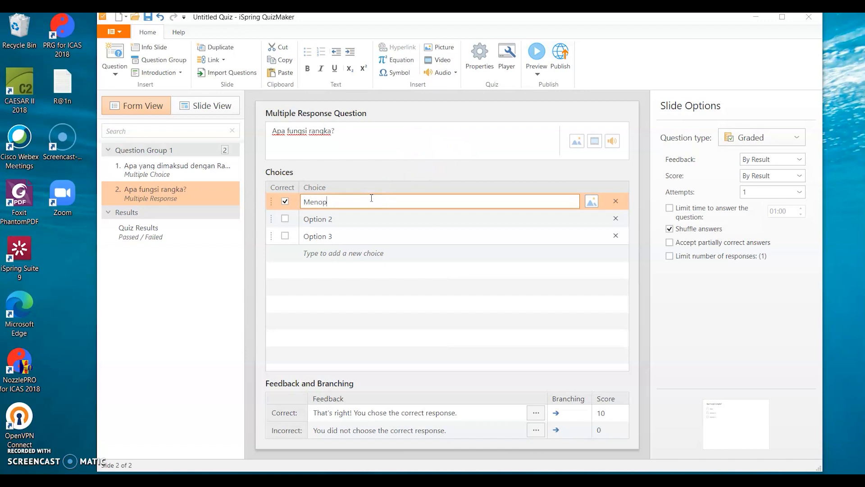
pyautogui.write('ang tubuuh manusia')
pyautogui.click(361, 200)
pyautogui.press('BackSpace')
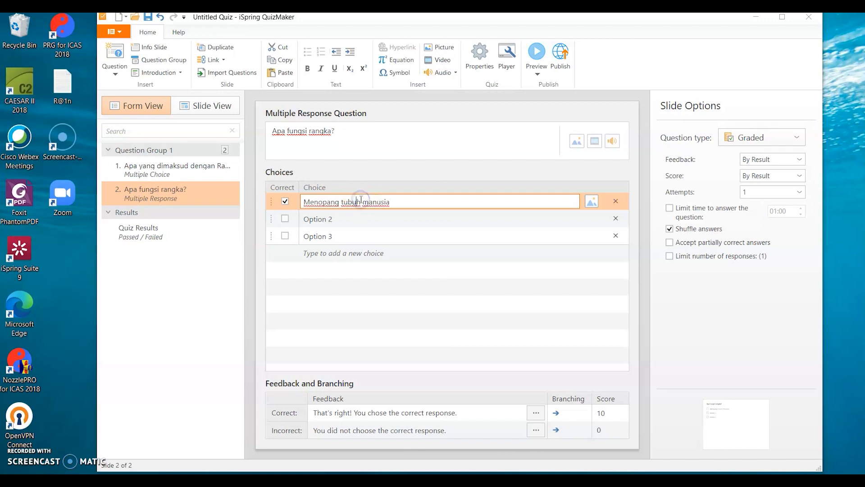
# - Replace the second choice of the multiple response question with "Menopang keuangan"
pyautogui.click(345, 219)
pyautogui.press('BackSpace')
pyautogui.write('Meno')
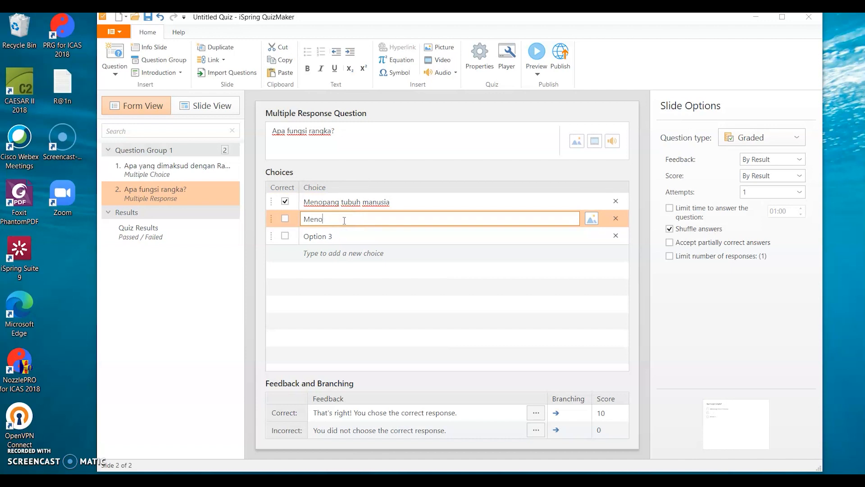
pyautogui.write('pang keuangan')
# - Replace the third choice with "Menopang otot, tulang dan persendian" and mark it as an additional correct answer
pyautogui.click(331, 235)
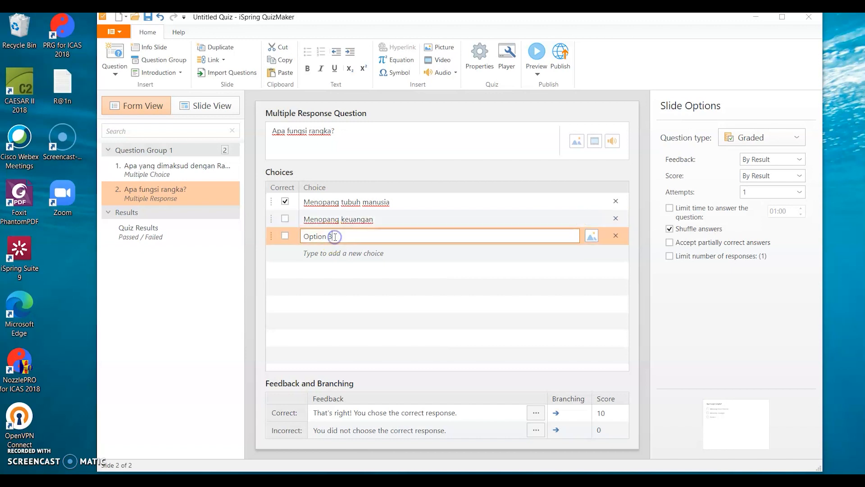
pyautogui.write('Menotong')
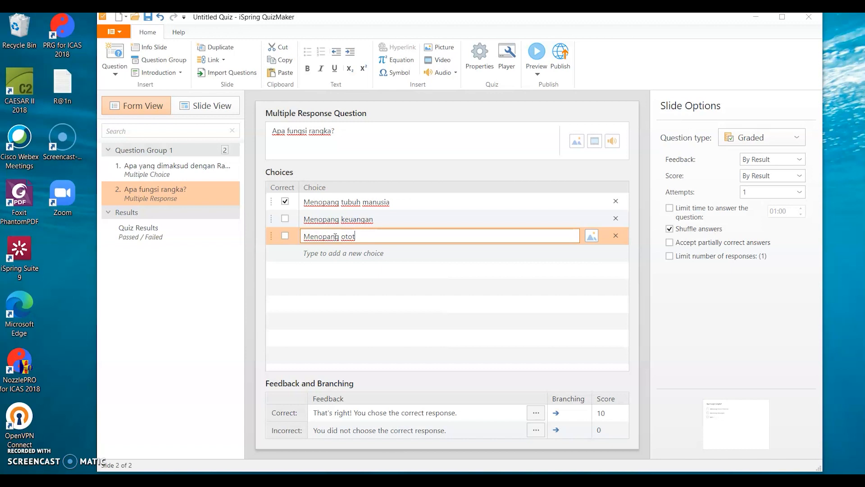
pyautogui.write('ulang dan persendian')
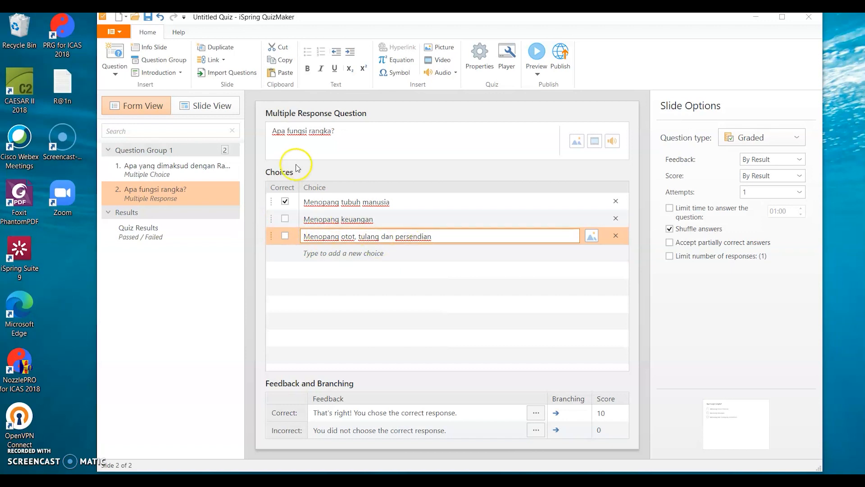
pyautogui.click(289, 236)
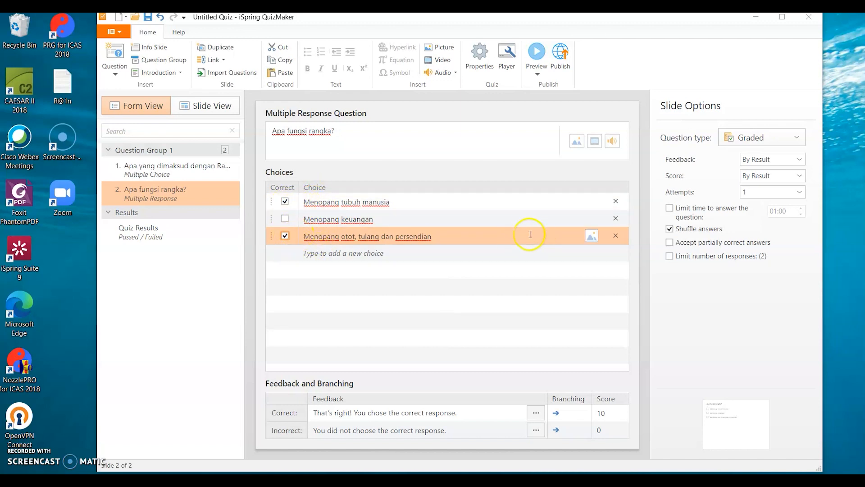
pyautogui.click(604, 413)
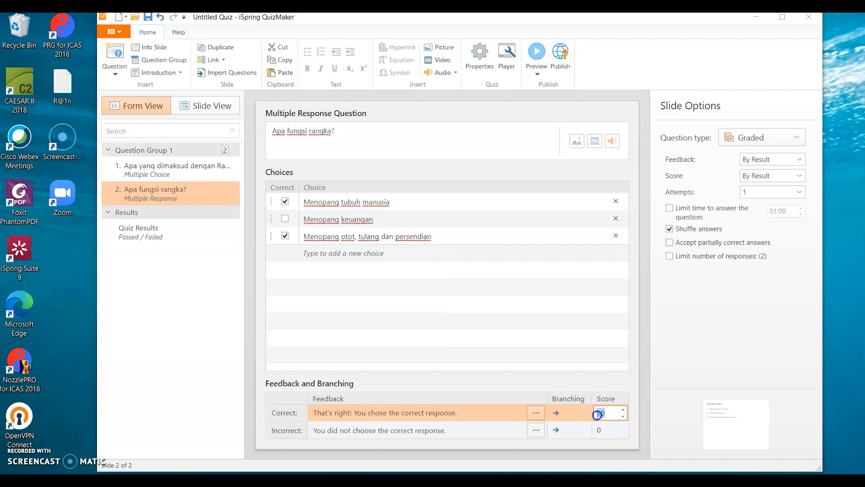
pyautogui.click(714, 360)
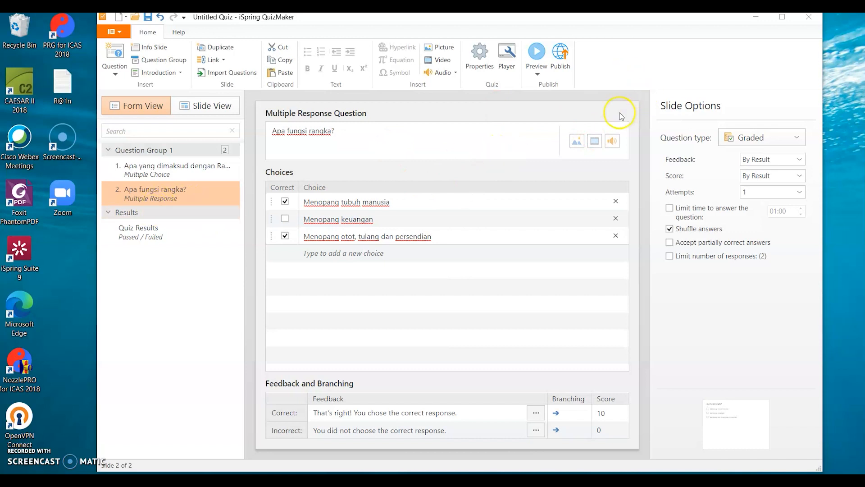
# - Attach the audio file "Kids - AShamaluevMusic" from the Downloads folder to the multiple response question
pyautogui.click(575, 143)
pyautogui.click(617, 142)
pyautogui.click(616, 141)
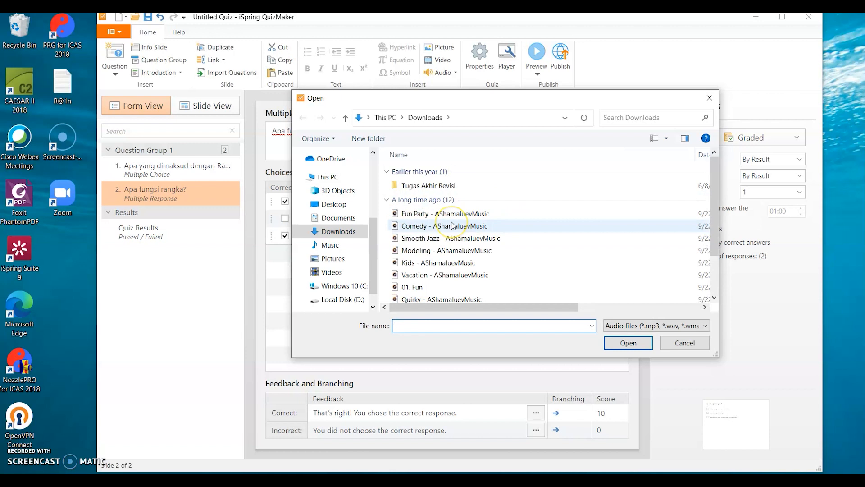
pyautogui.click(415, 262)
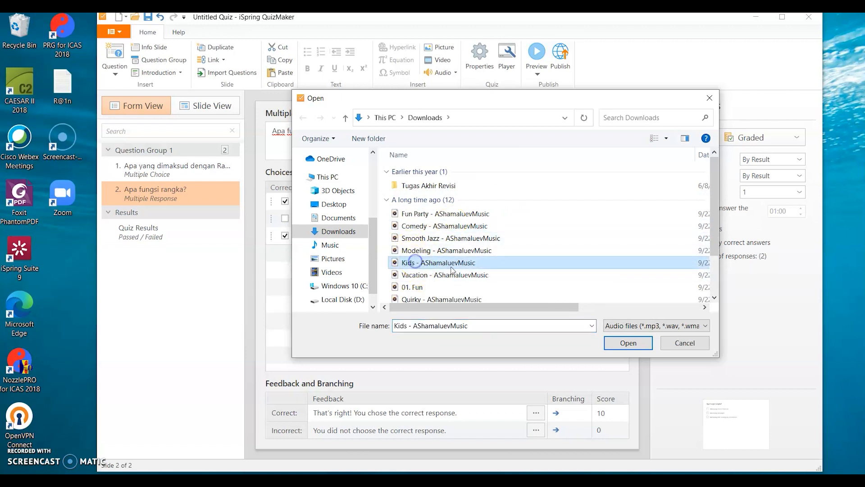
pyautogui.click(616, 342)
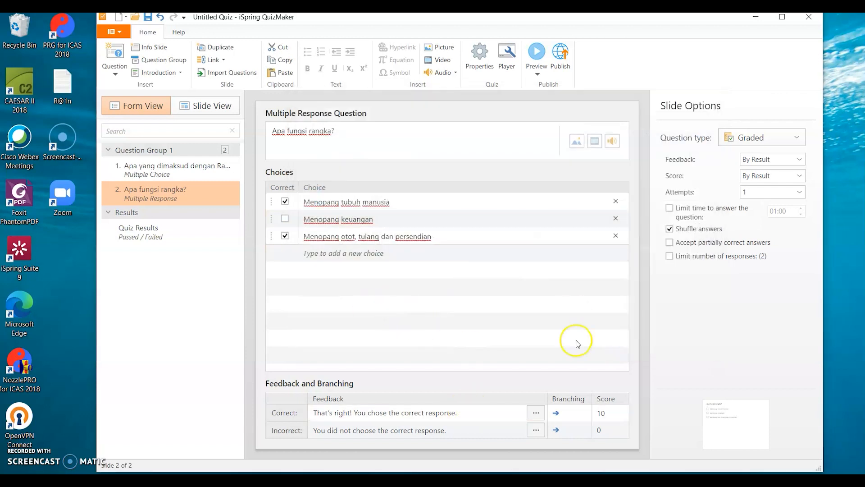
# - Open the question's audio in the audio editor, check the volume adjustment at 0%, and save and close the editor
pyautogui.click(612, 141)
pyautogui.click(687, 167)
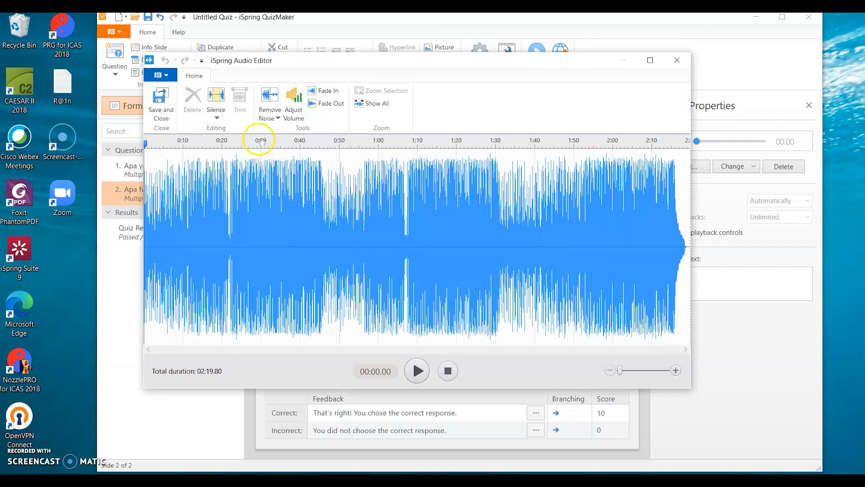
pyautogui.click(293, 115)
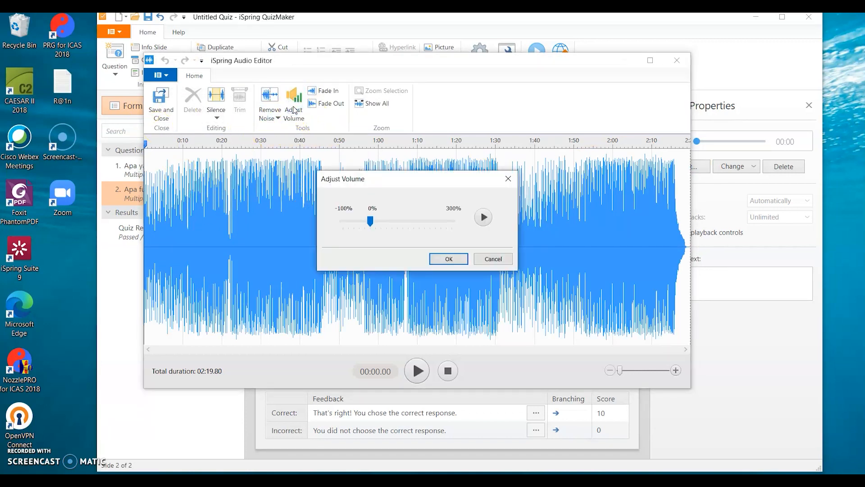
pyautogui.click(463, 258)
pyautogui.click(161, 105)
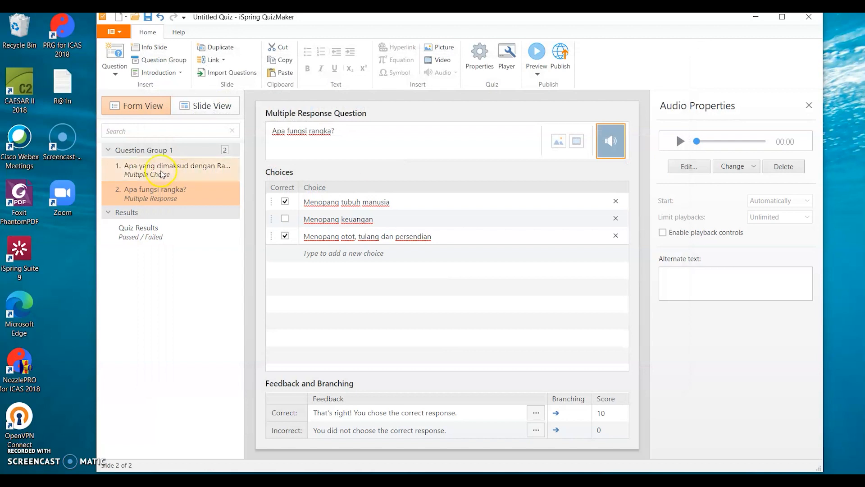
# - Open the Quiz Results slide and inspect the message shown to users who pass
pyautogui.click(144, 174)
pyautogui.click(133, 228)
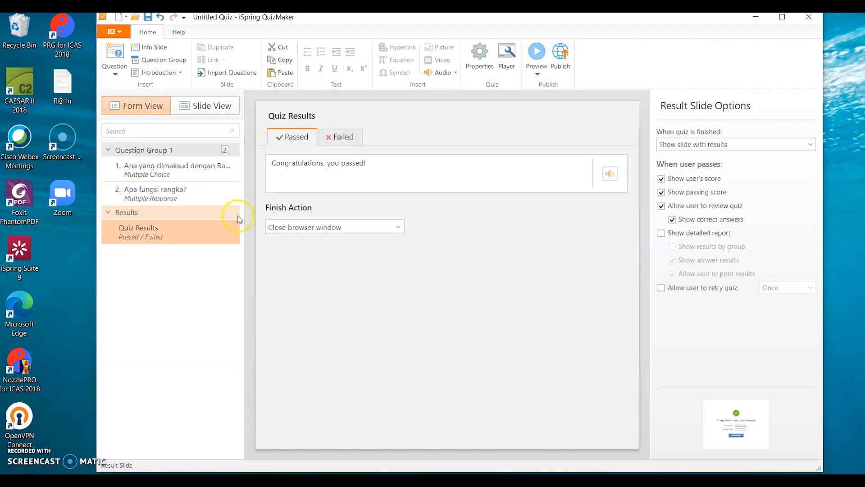
pyautogui.click(371, 162)
pyautogui.moveTo(369, 163); pyautogui.dragTo(270, 164)
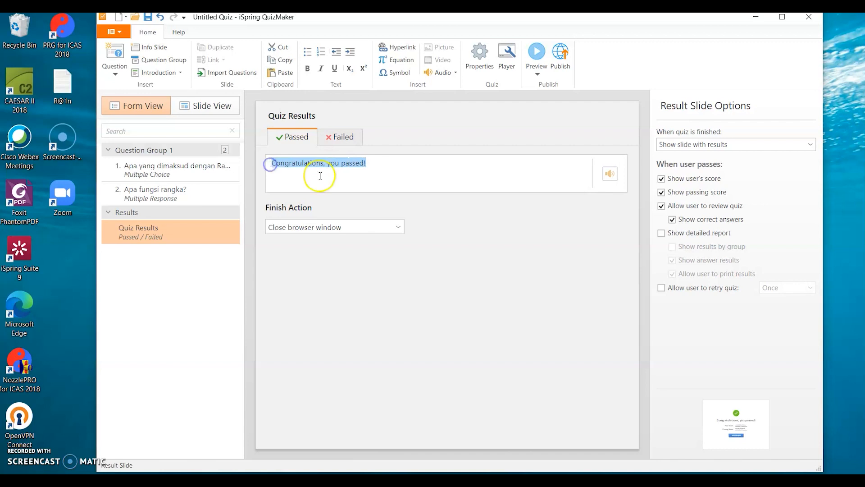
pyautogui.click(382, 185)
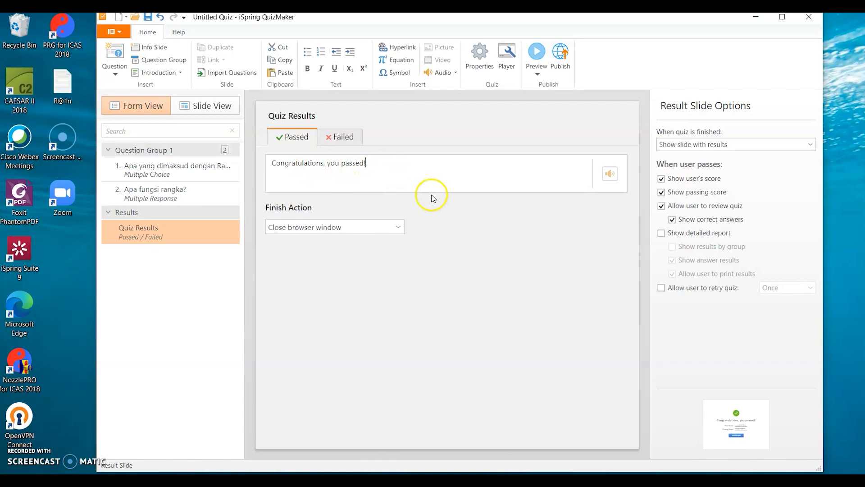
# - Try hiding the result slide when the quiz is finished, and restore the option to show the slide with results
pyautogui.click(751, 150)
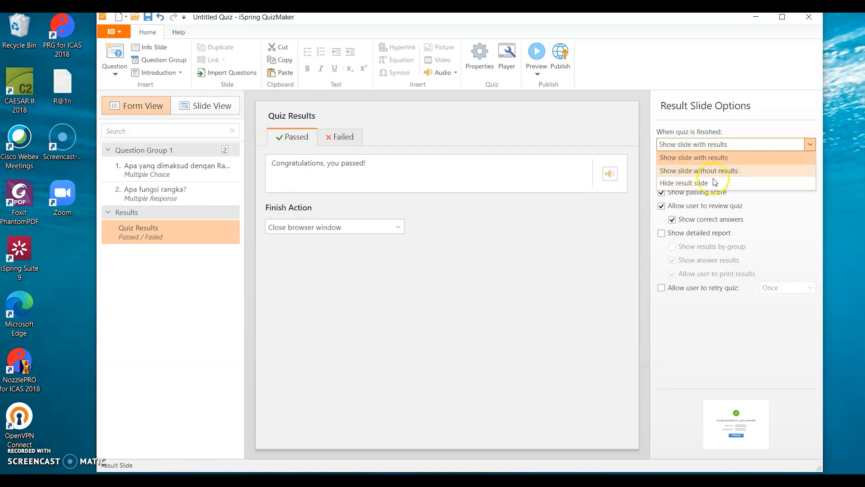
pyautogui.click(685, 184)
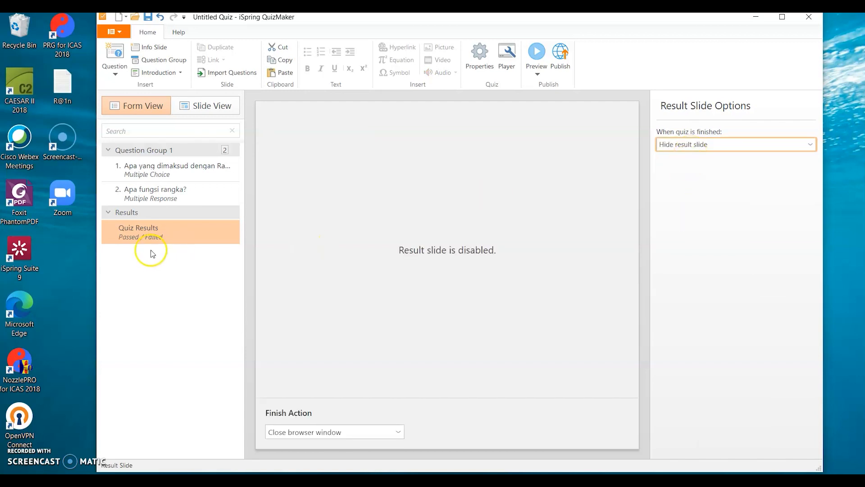
pyautogui.click(724, 145)
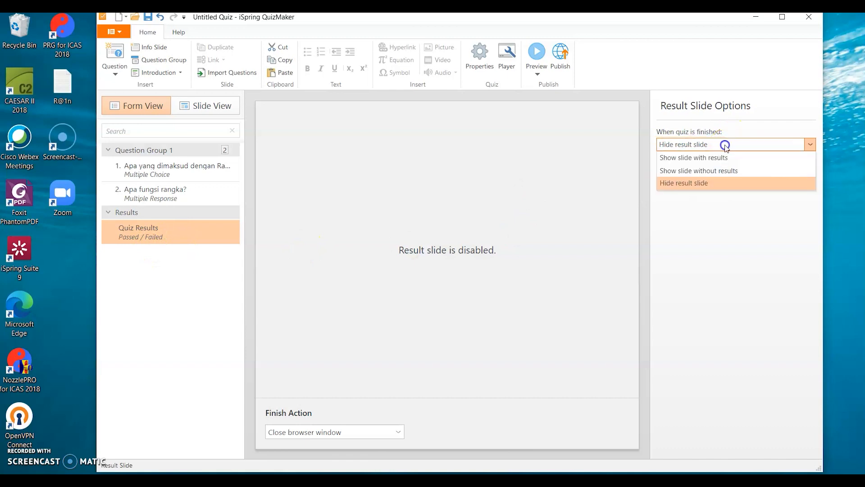
pyautogui.click(704, 158)
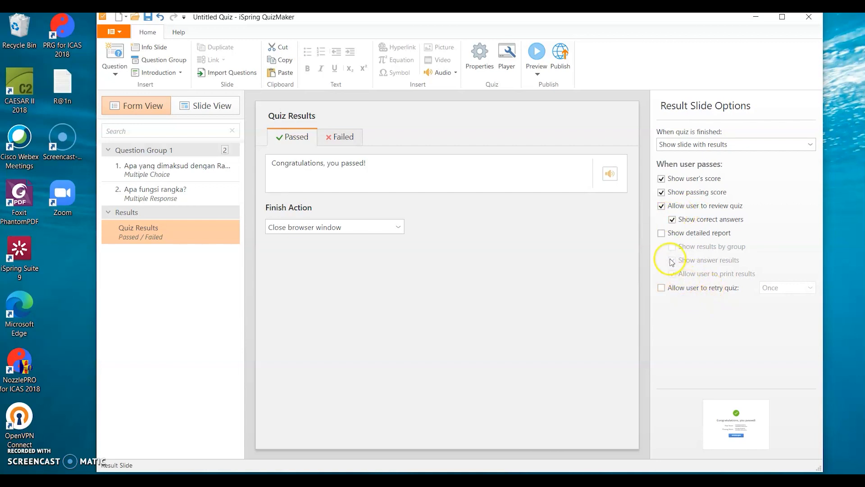
# - Try the options that let passing users retry the quiz once and see a detailed report, and turn both off again
pyautogui.click(661, 287)
pyautogui.click(811, 288)
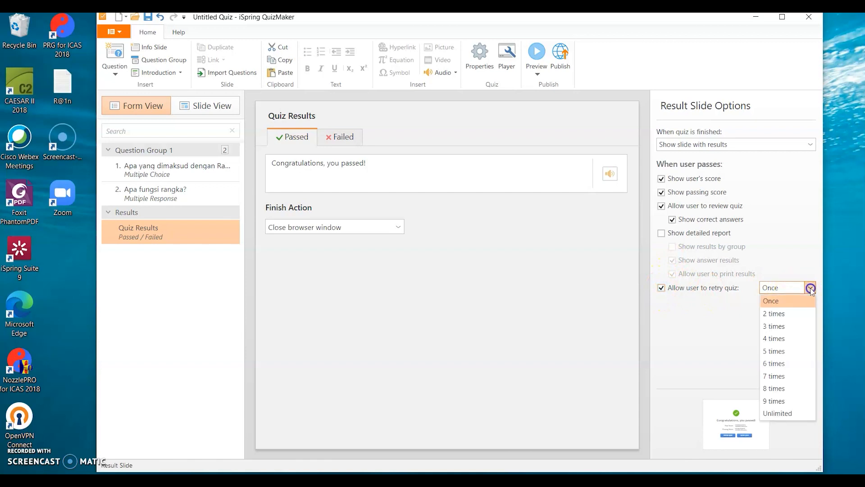
pyautogui.click(710, 300)
pyautogui.click(661, 288)
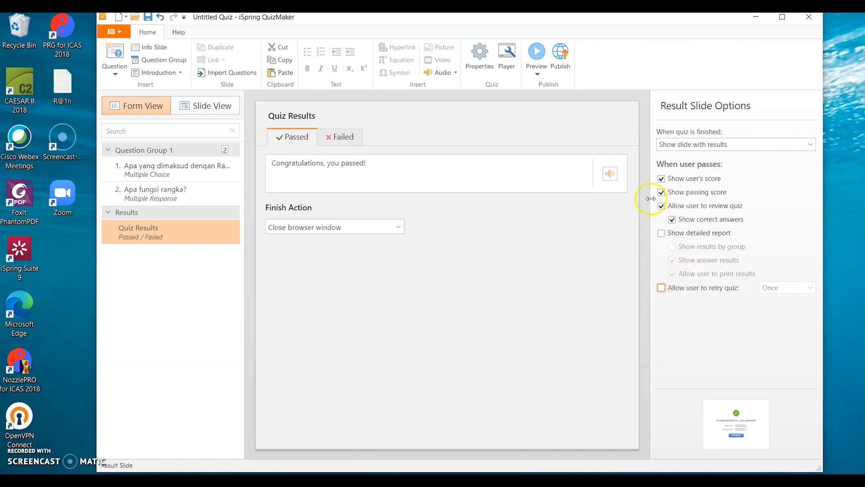
pyautogui.click(661, 233)
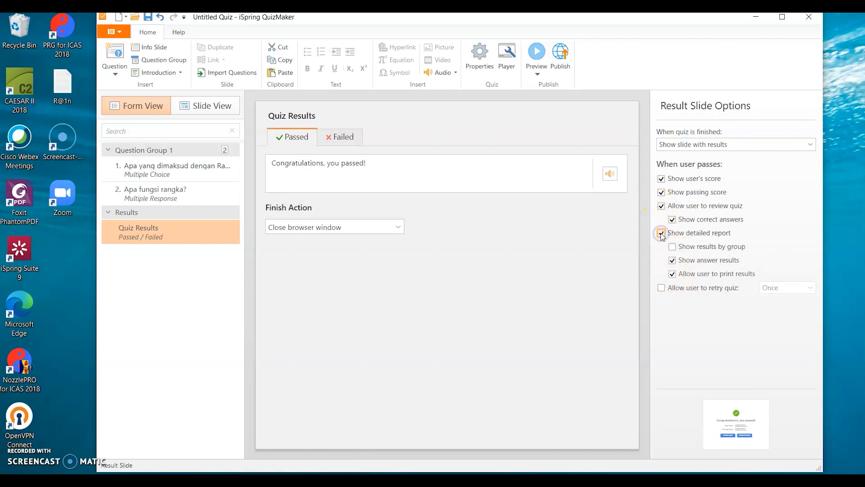
pyautogui.click(661, 234)
pyautogui.click(662, 234)
pyautogui.click(661, 233)
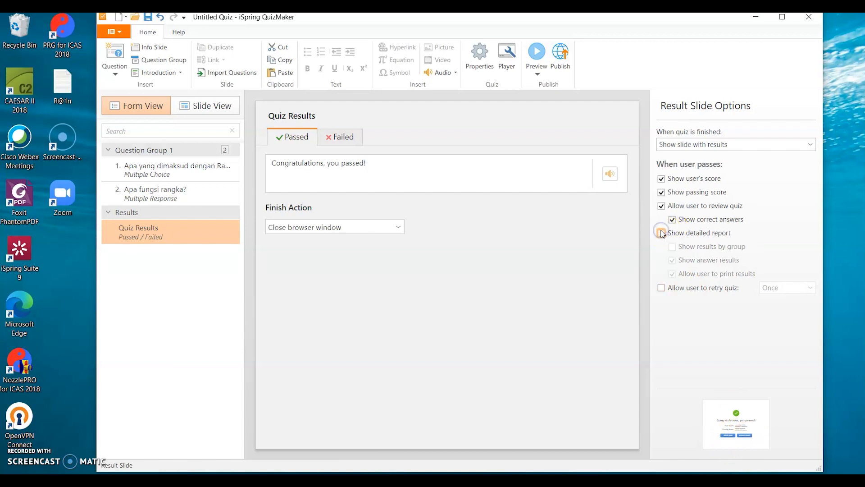
# - Open the quiz properties and set the quiz title to "Quiz tema 1 rangka manusia"
pyautogui.click(476, 60)
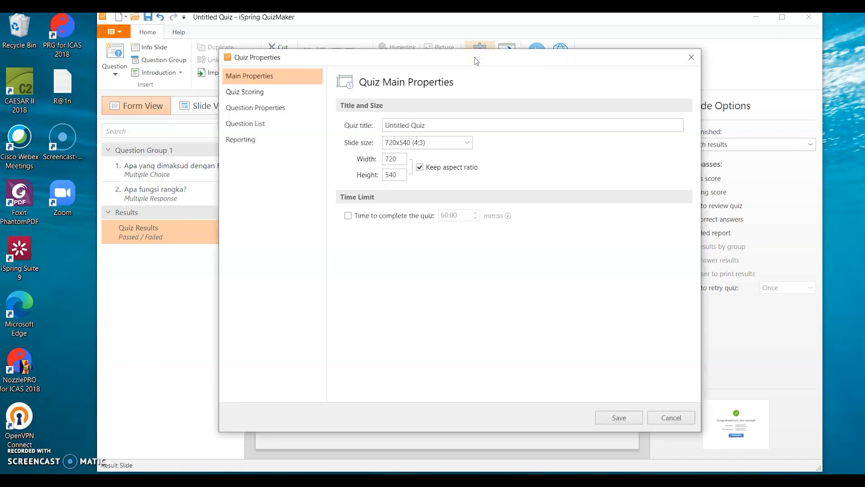
pyautogui.click(396, 123)
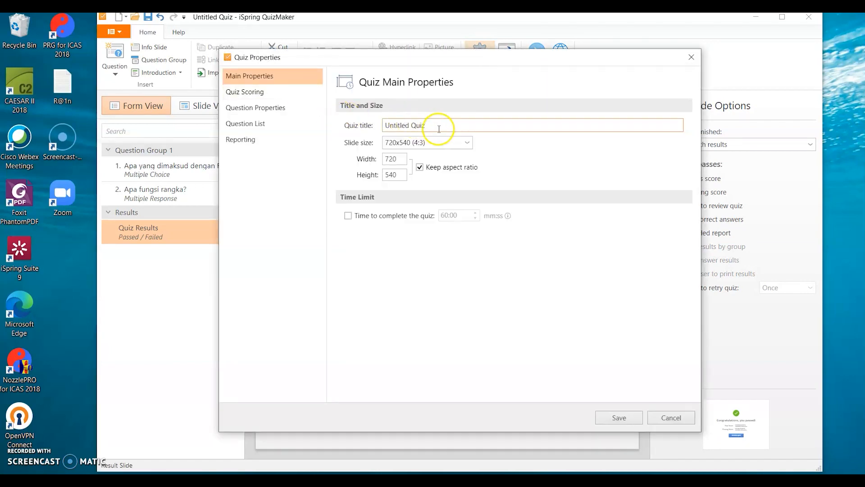
pyautogui.moveTo(436, 128); pyautogui.dragTo(362, 123)
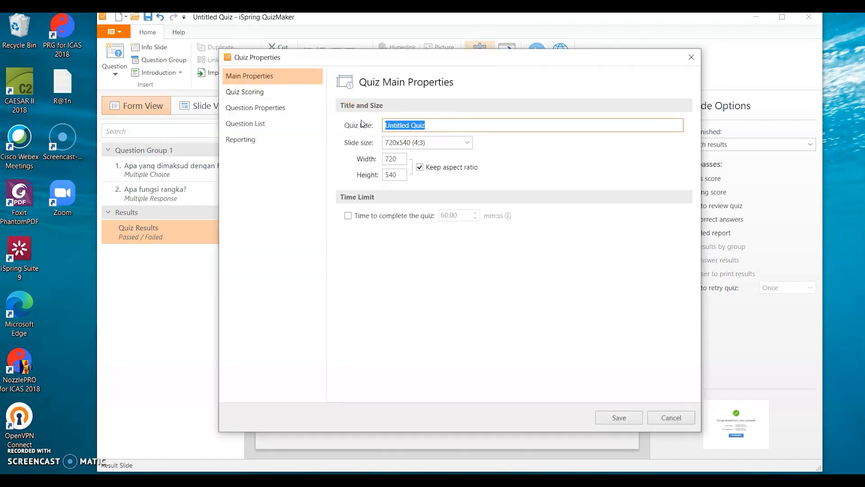
pyautogui.write('Quiz tema 1 rangka manusia')
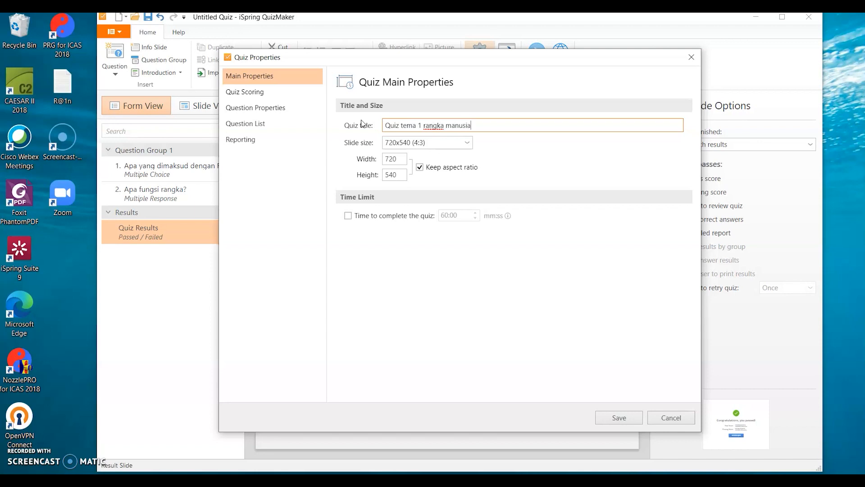
# - Review the quiz's passing score, default question properties and question list settings
pyautogui.click(260, 95)
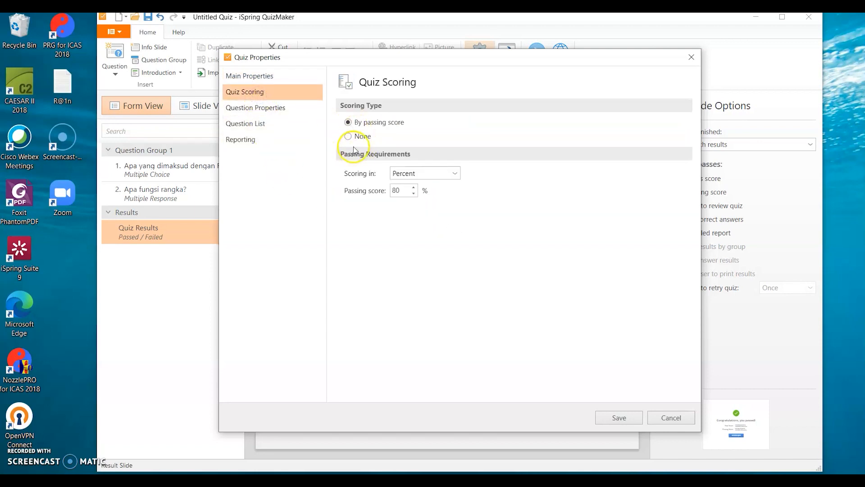
pyautogui.click(393, 189)
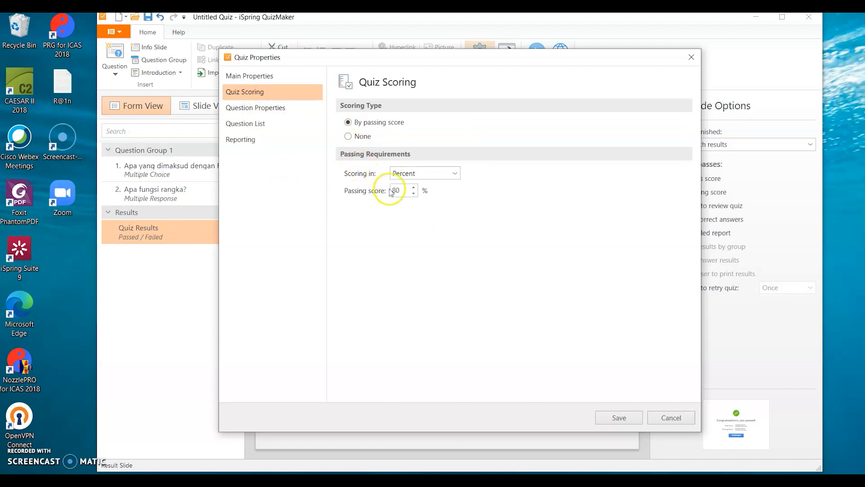
pyautogui.click(402, 191)
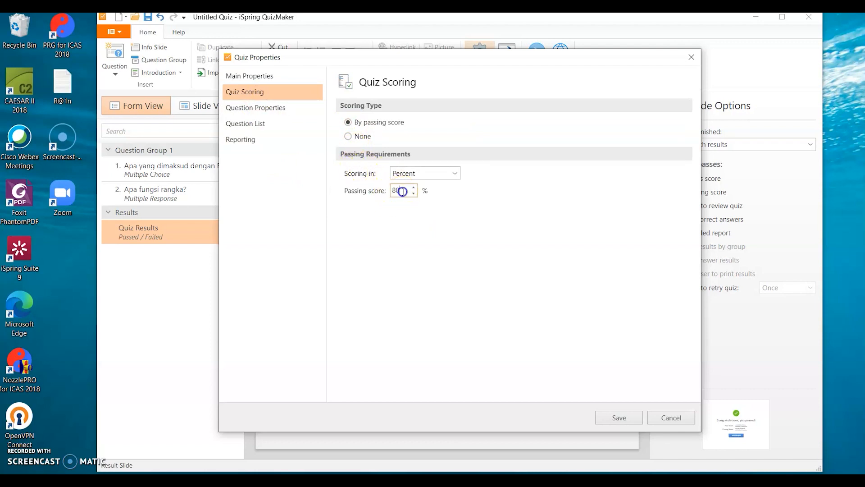
pyautogui.moveTo(403, 192); pyautogui.dragTo(386, 193)
pyautogui.click(266, 109)
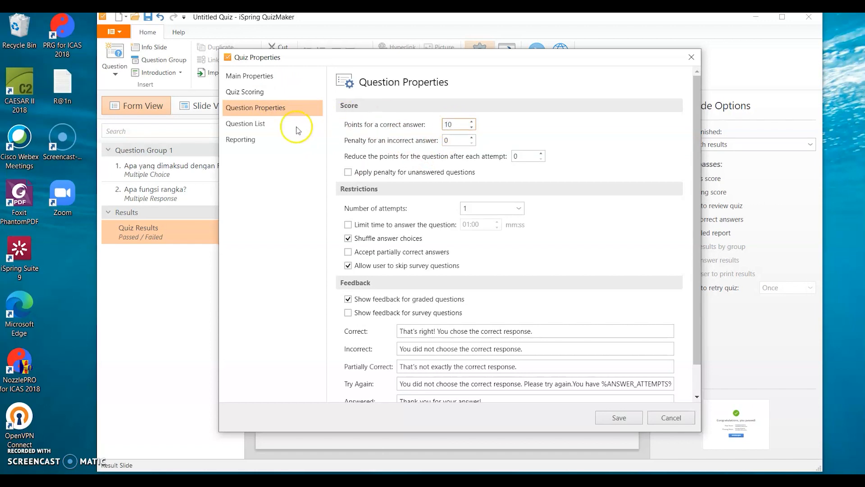
pyautogui.click(263, 125)
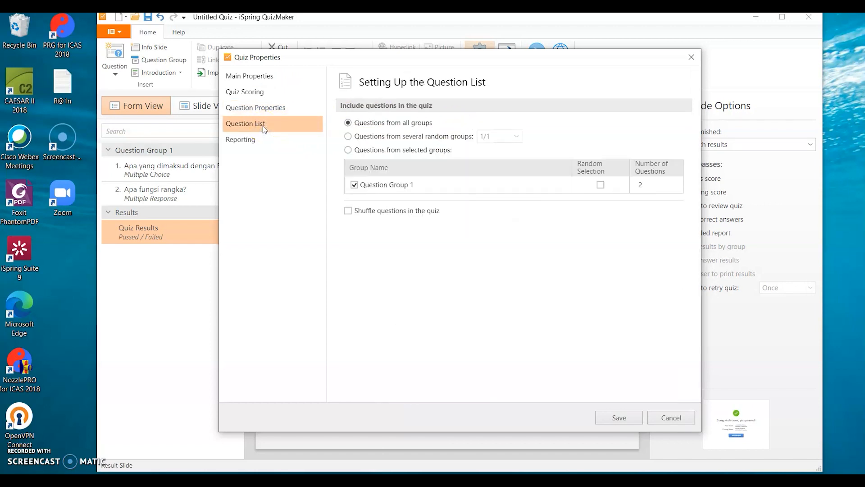
pyautogui.click(399, 189)
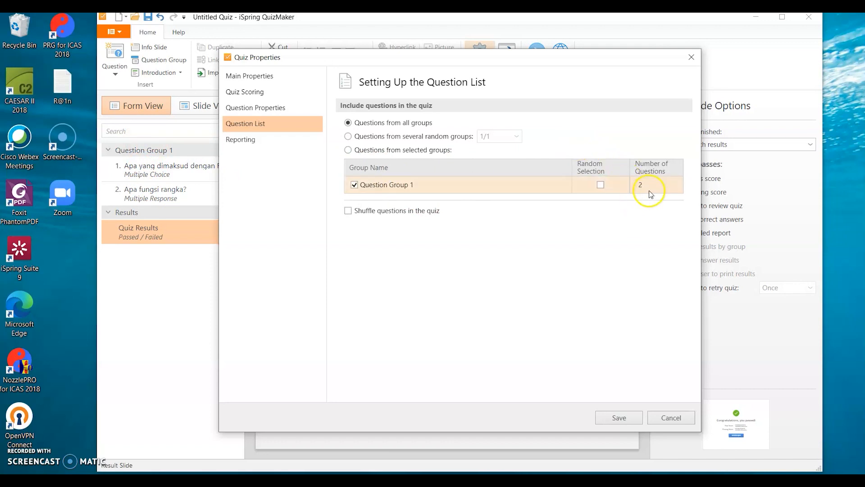
# - Check the option for sending a report to the instructor, leave it disabled, and save the quiz properties
pyautogui.click(246, 141)
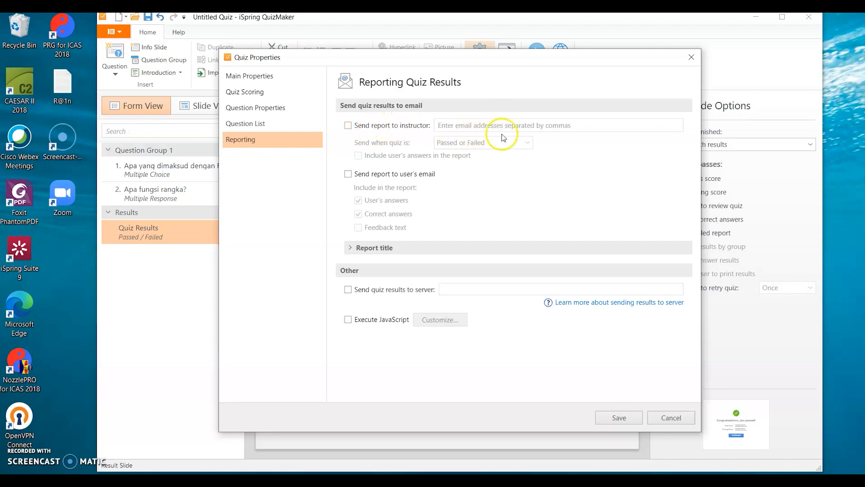
pyautogui.click(348, 126)
pyautogui.click(488, 124)
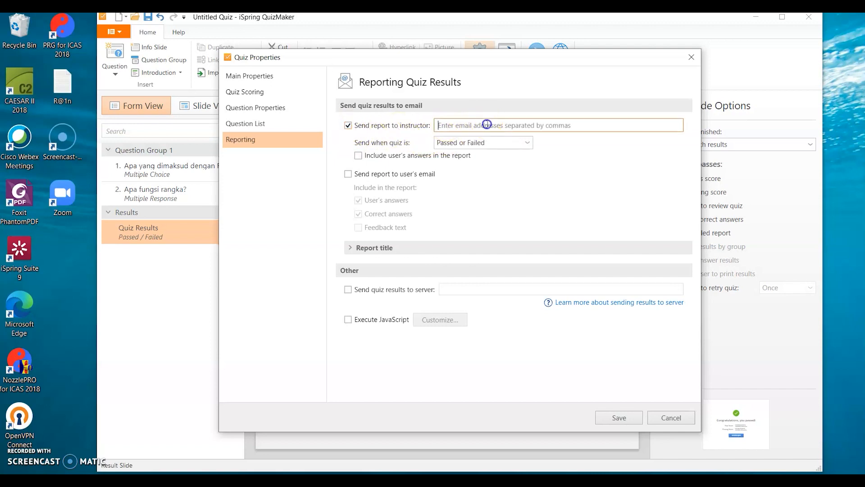
pyautogui.click(348, 128)
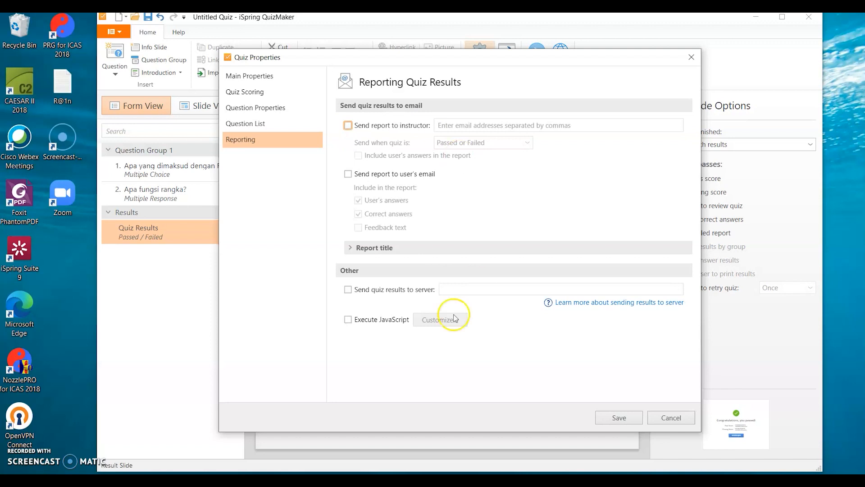
pyautogui.click(624, 420)
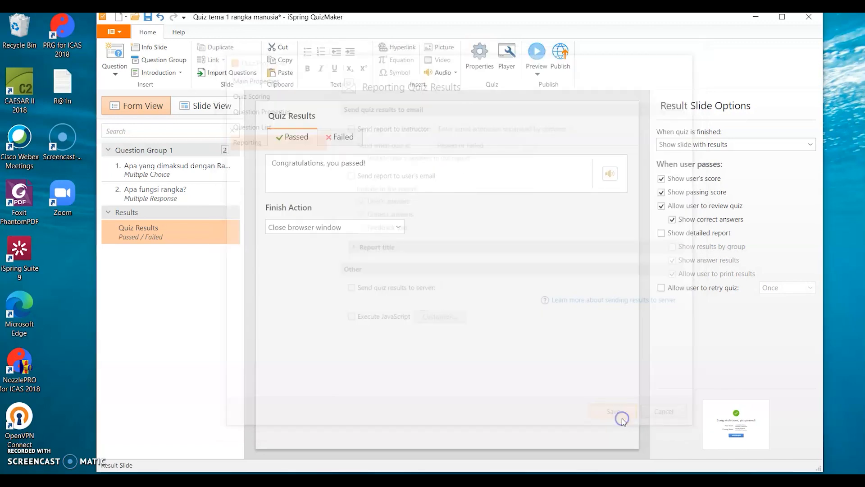
# - Open the quiz publishing options and examine the iSpring Cloud, iSpring Learn, LMS and Word destinations, including the Word document formats
pyautogui.click(558, 62)
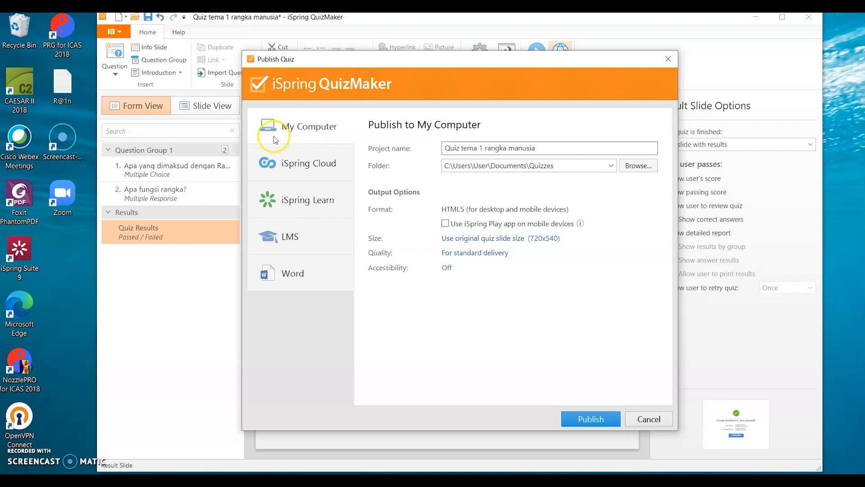
pyautogui.click(285, 166)
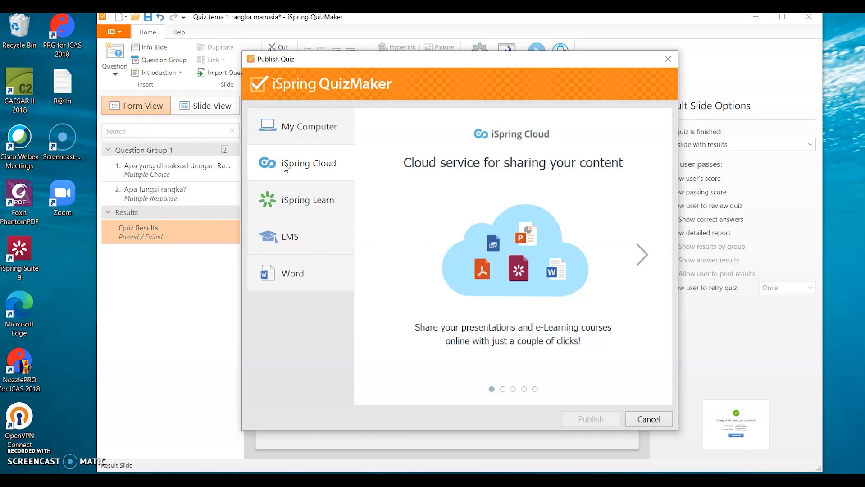
pyautogui.click(286, 200)
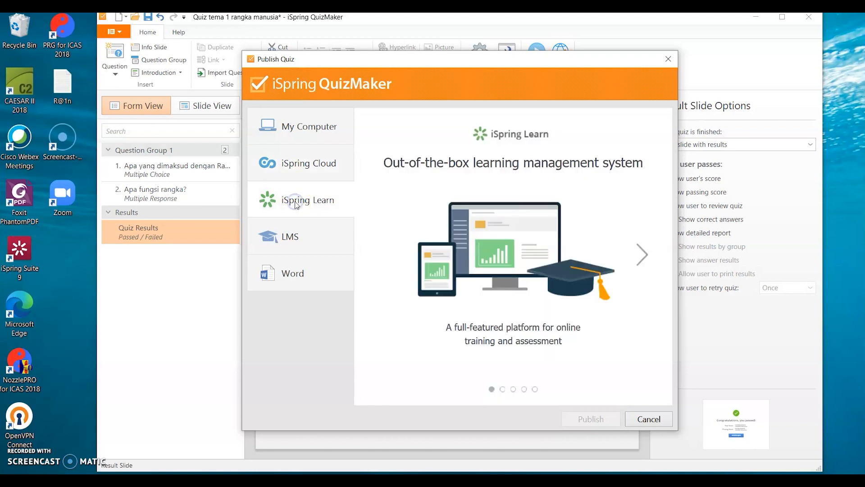
pyautogui.click(286, 238)
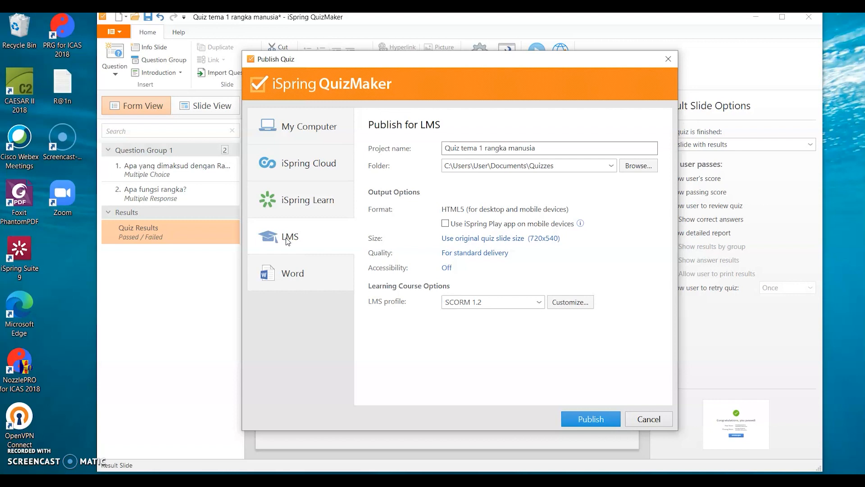
pyautogui.click(288, 265)
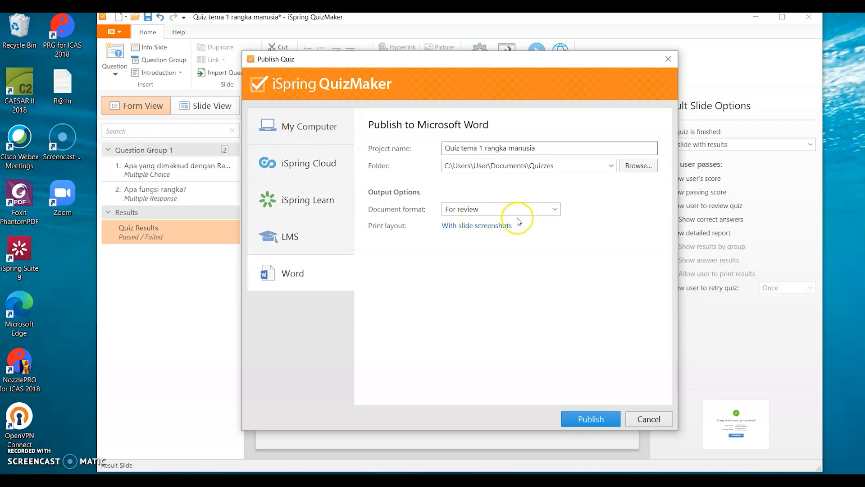
pyautogui.click(555, 208)
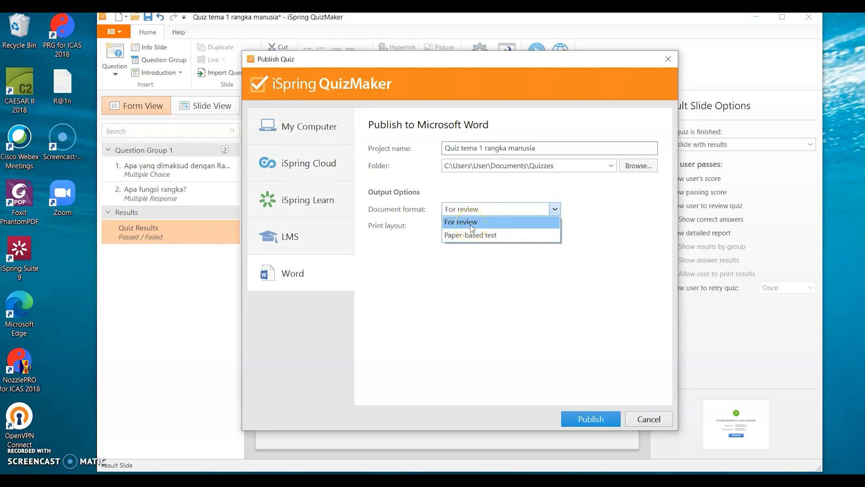
pyautogui.click(464, 268)
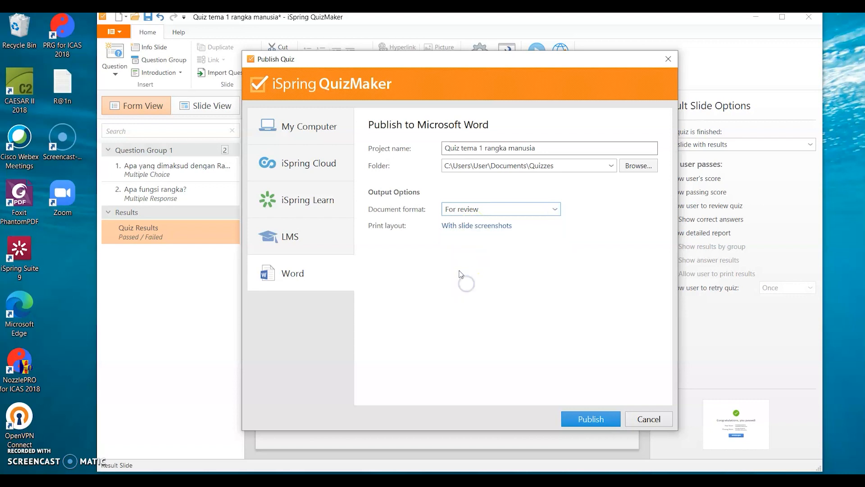
pyautogui.click(480, 211)
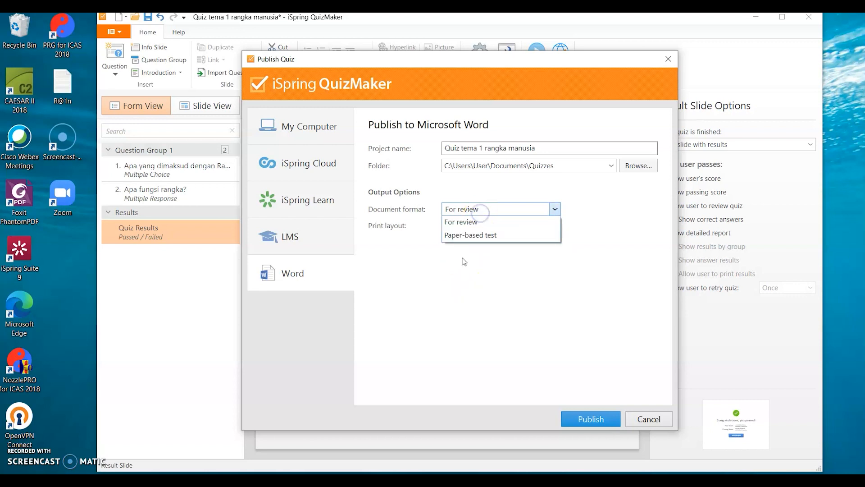
pyautogui.click(455, 283)
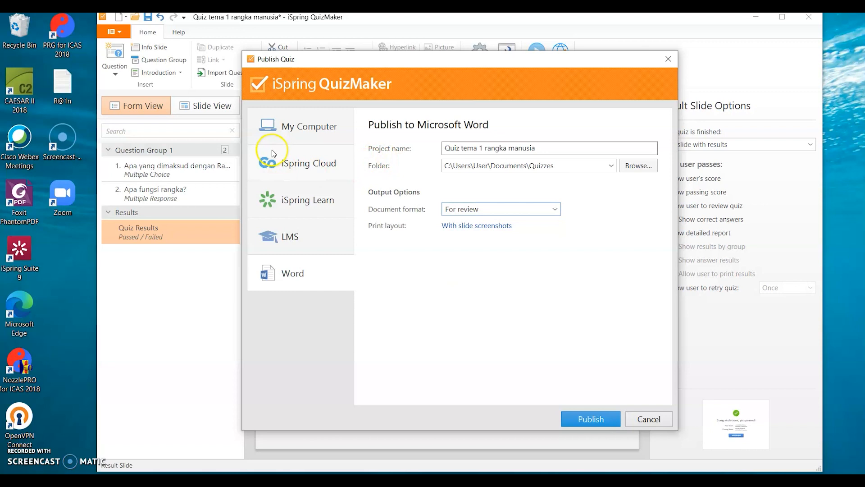
# - Publish the quiz to My Computer with the iSpring Play app enabled for mobile devices
pyautogui.click(307, 129)
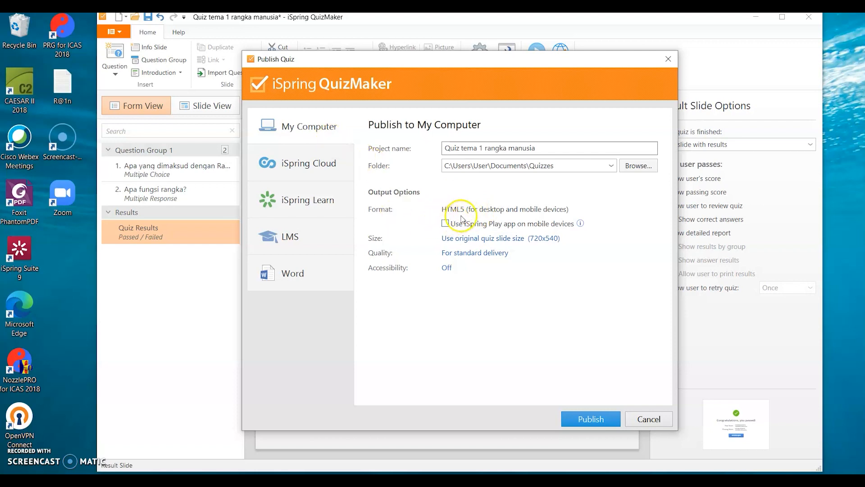
pyautogui.click(446, 224)
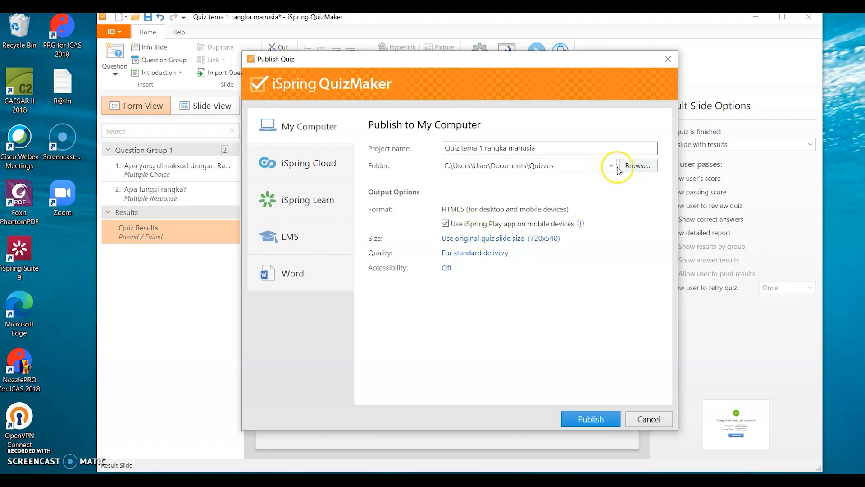
pyautogui.click(579, 419)
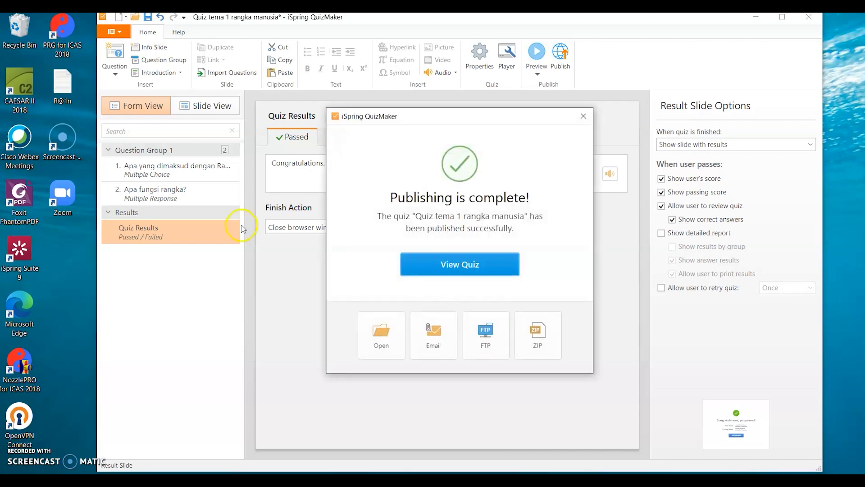
# - Save the published quiz as a ZIP archive named Quiz tema 1 rangka manusia in the Quizzes folder
pyautogui.click(542, 338)
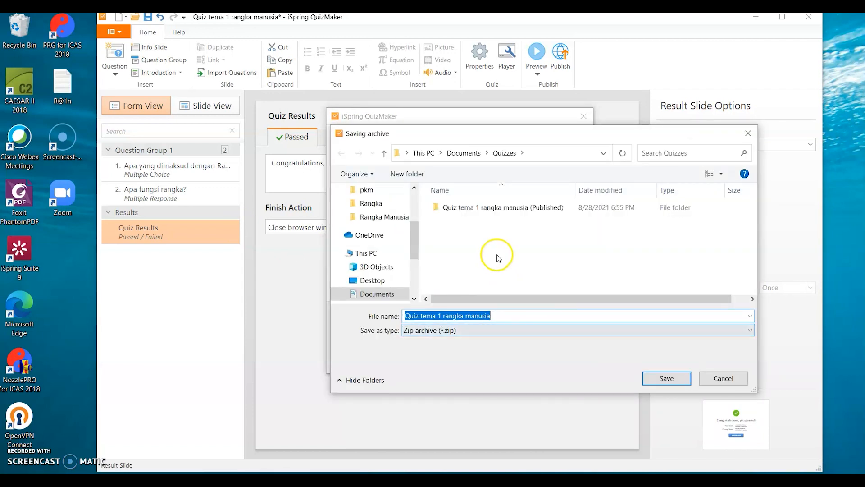
pyautogui.click(677, 379)
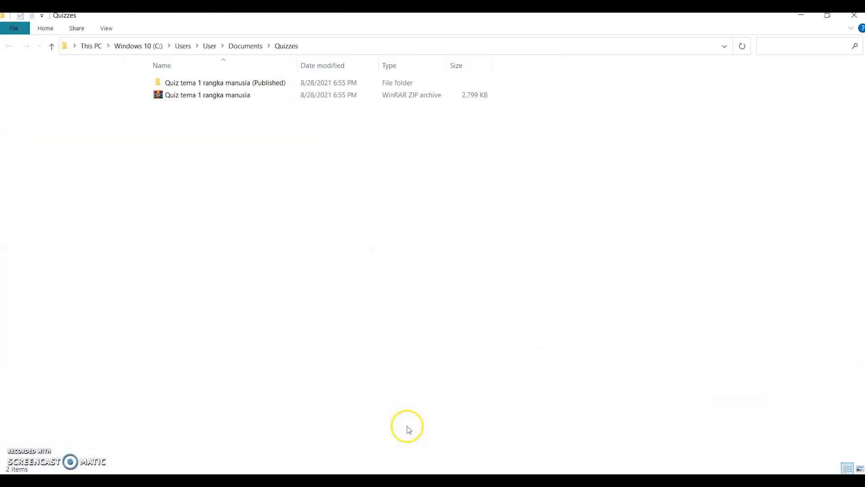
# - Open the Quiz tema 1 rangka manusia (Published) folder and launch its index file in the browser, switching to the Edge window
pyautogui.doubleClick(245, 83)
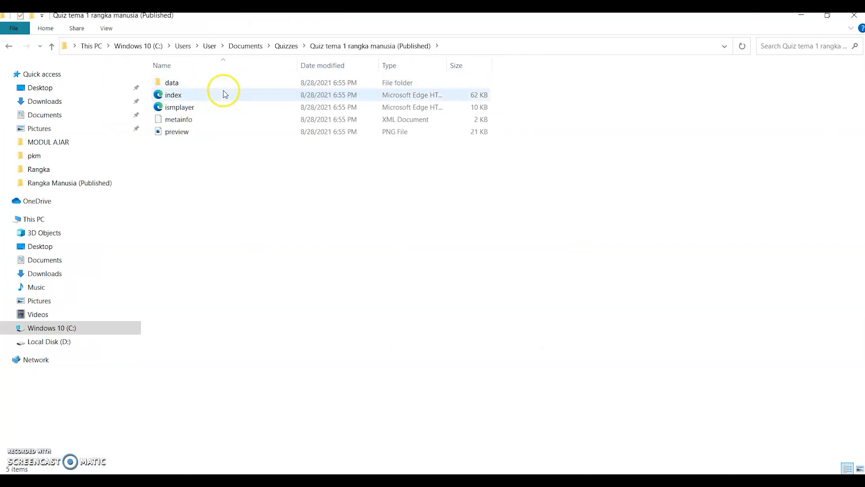
pyautogui.click(170, 95)
pyautogui.doubleClick(179, 95)
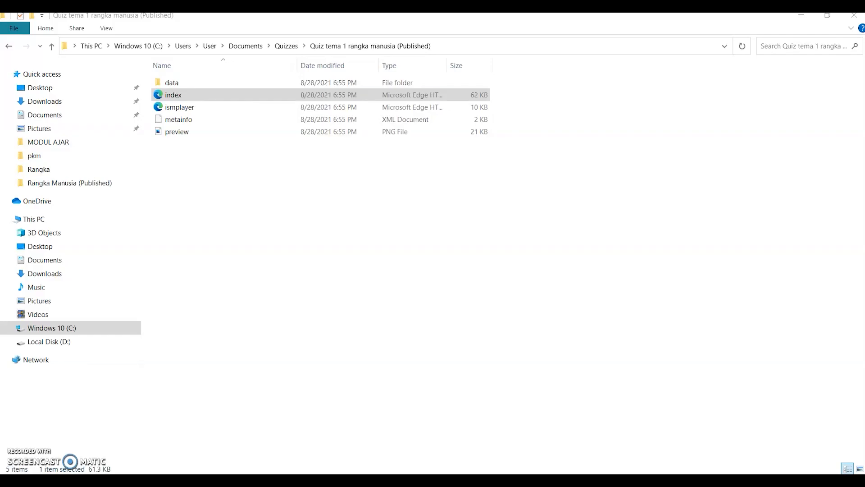
pyautogui.click(183, 112)
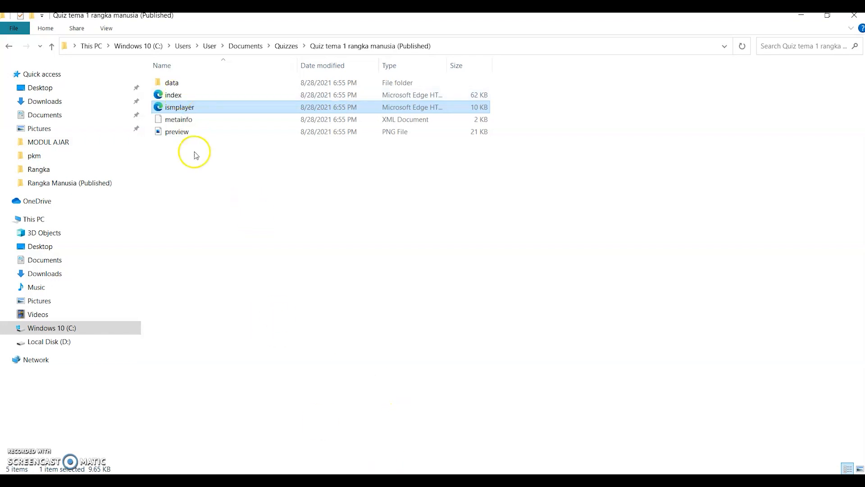
pyautogui.hotkey('alt', 'Tab')
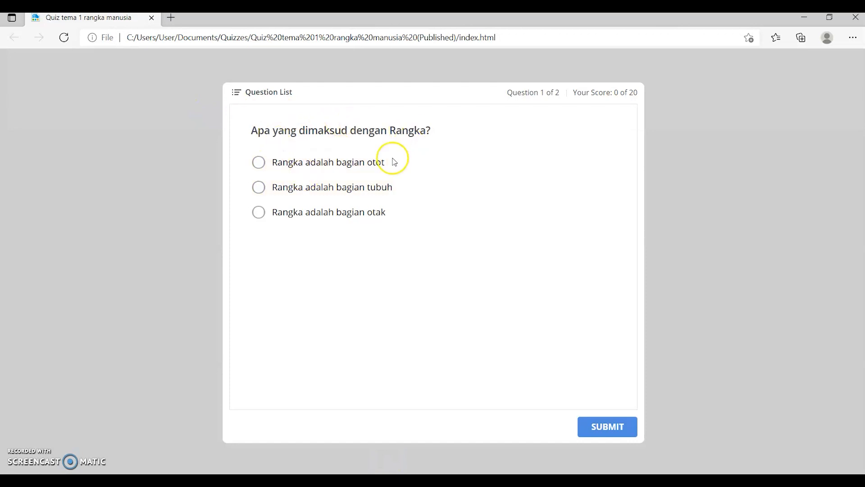
# - Answer the first quiz question with "Rangka adalah bagian tubuh", submit it and continue to the second question
pyautogui.click(259, 187)
pyautogui.click(619, 429)
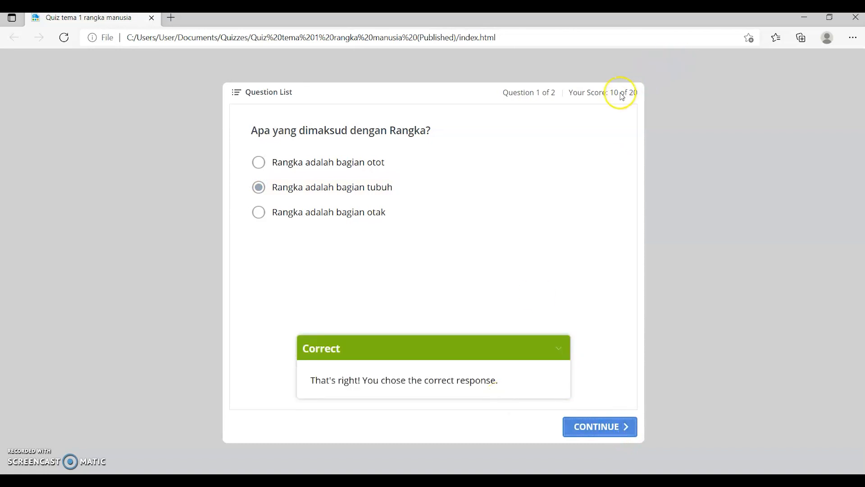
pyautogui.click(594, 430)
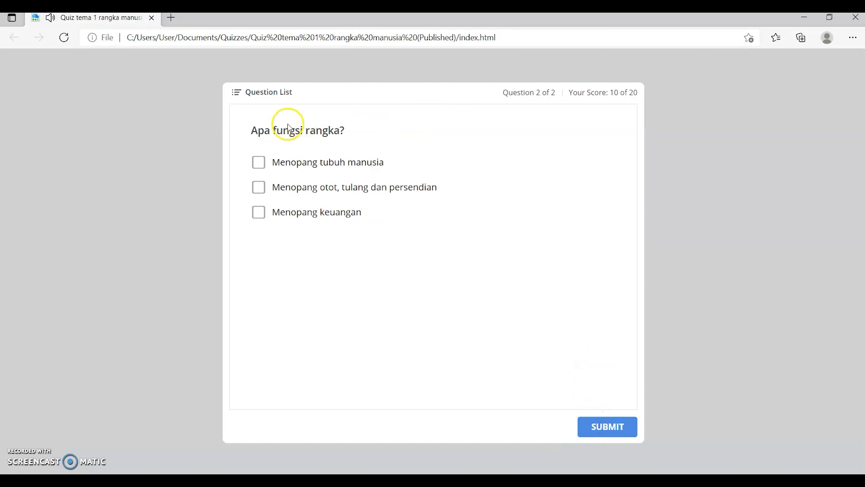
# - Answer the second question with "Menopang tubuh manusia" and "Menopang otot, tulang dan persendian", submit it and view the quiz results
pyautogui.click(257, 165)
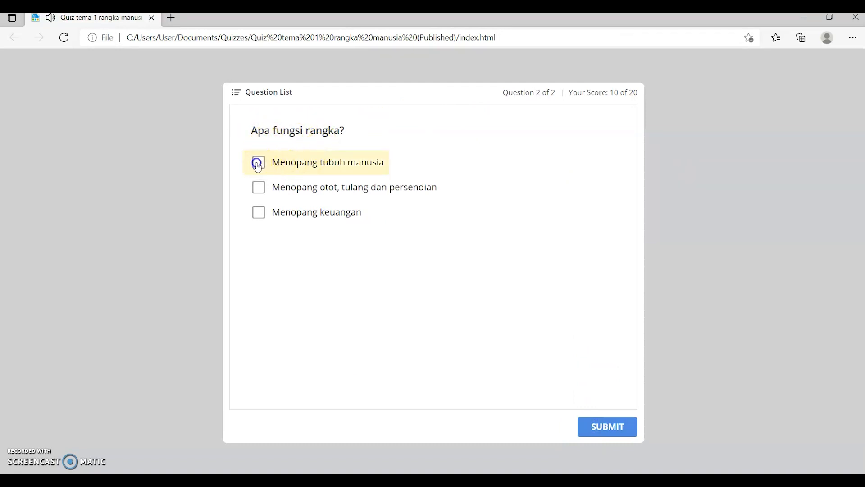
pyautogui.click(259, 193)
pyautogui.click(260, 188)
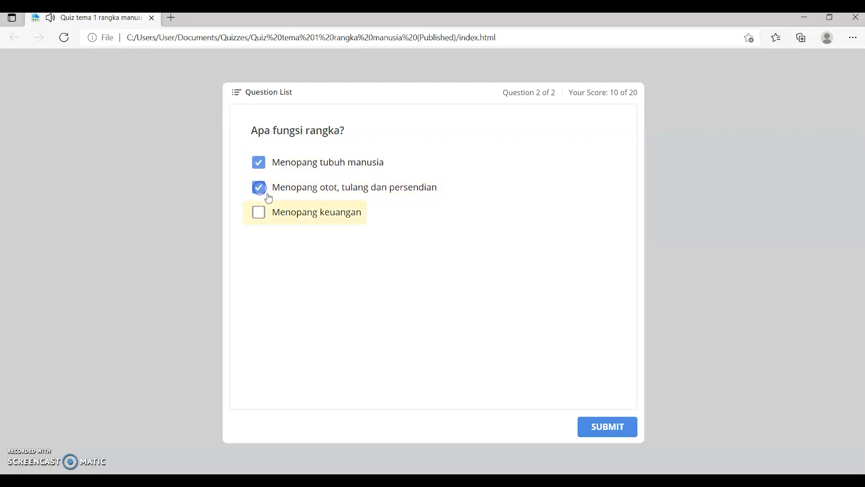
pyautogui.click(609, 430)
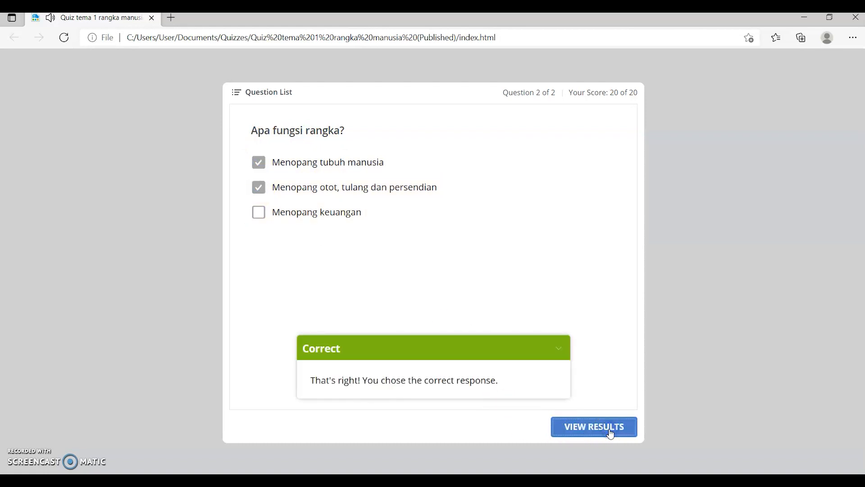
pyautogui.click(593, 426)
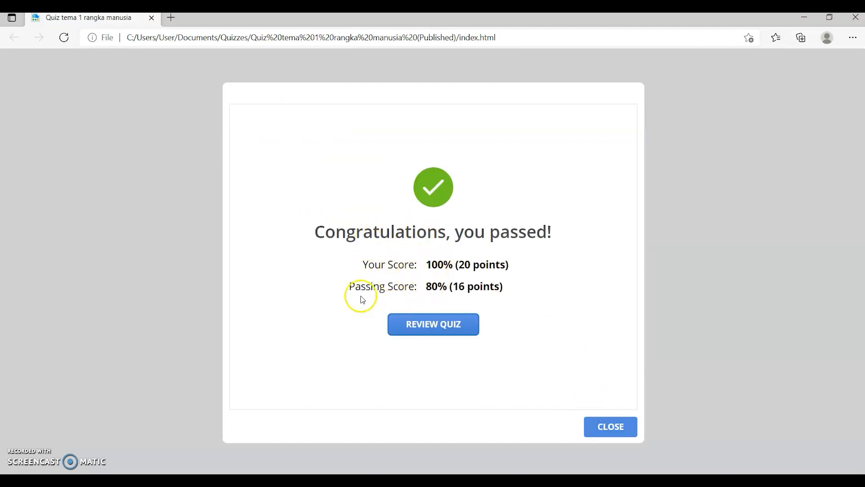
# - Review the submitted answers to both quiz questions, then close the review
pyautogui.click(458, 328)
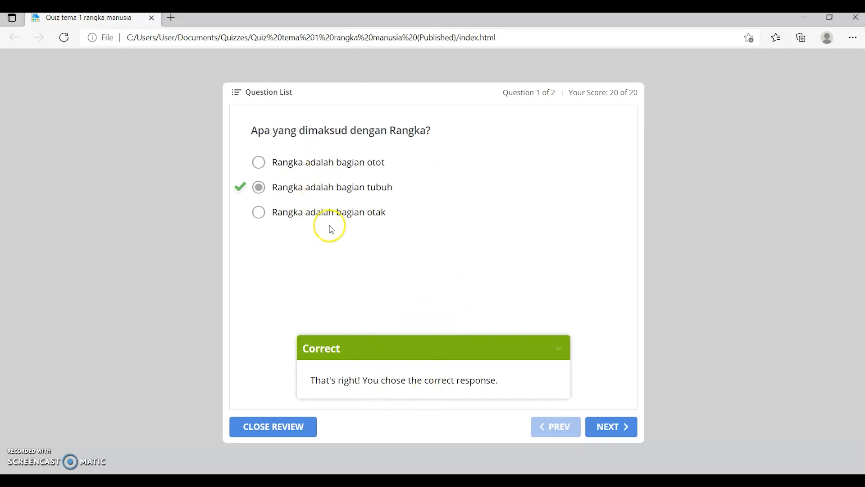
pyautogui.click(610, 426)
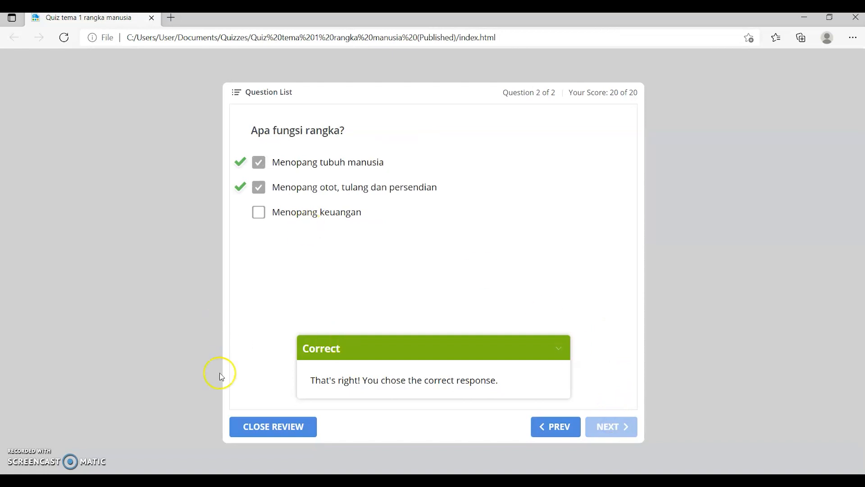
pyautogui.click(263, 426)
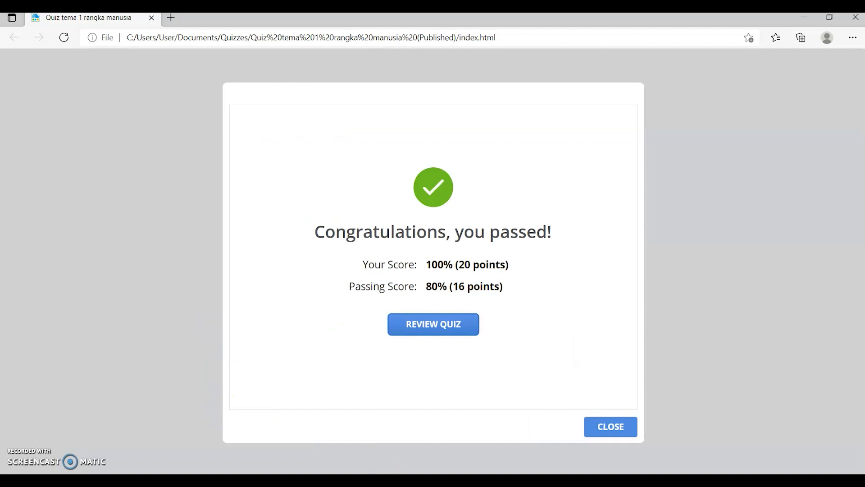